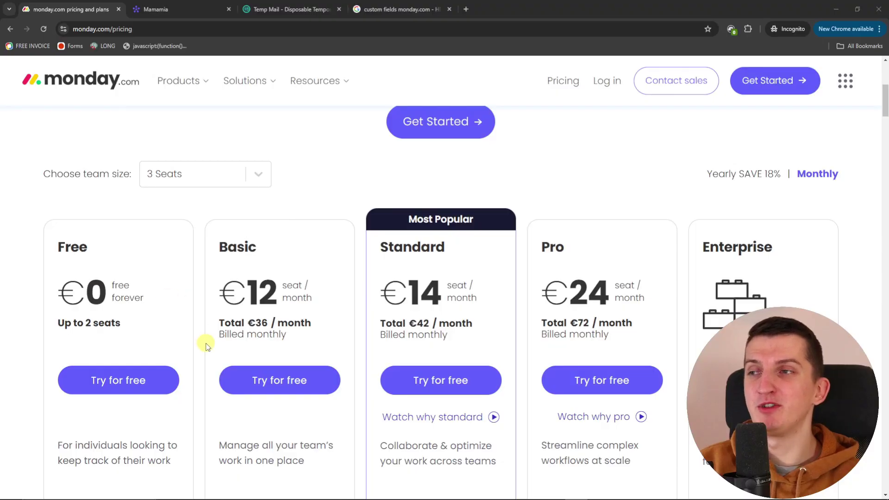
Scroll the pricing page and check the team size choices, leaving 3 Seats selected
scroll(195, 384, down, 20)
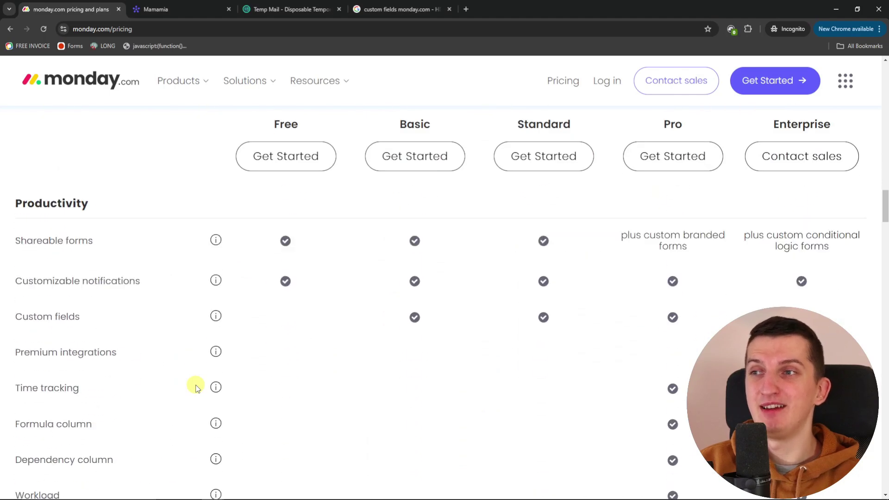
scroll(196, 387, down, 2)
scroll(196, 387, down, 4)
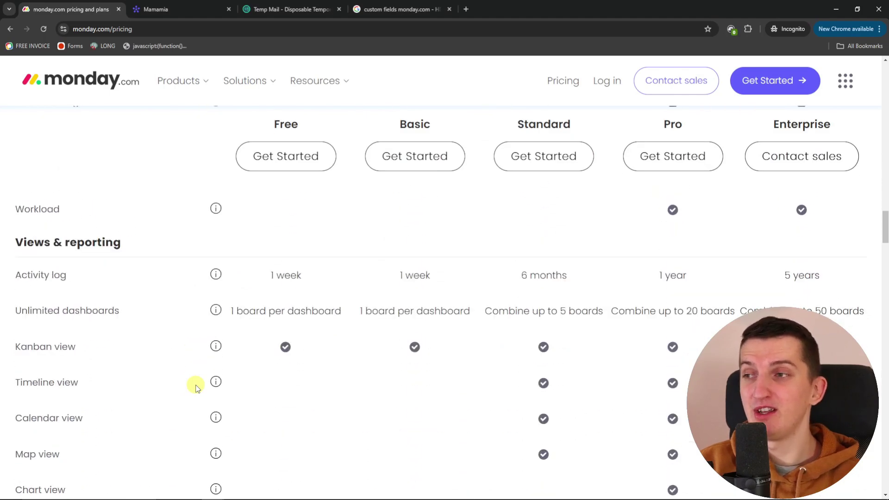
scroll(196, 387, down, 2)
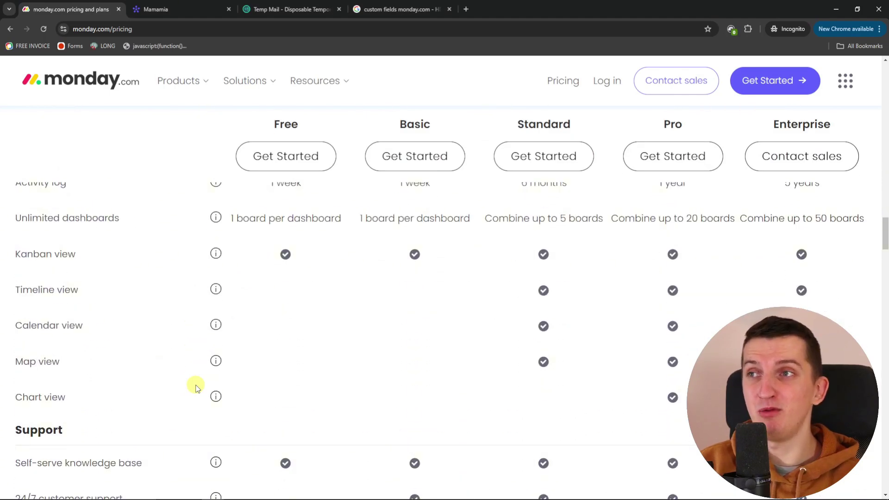
drag(881, 222, 885, 97)
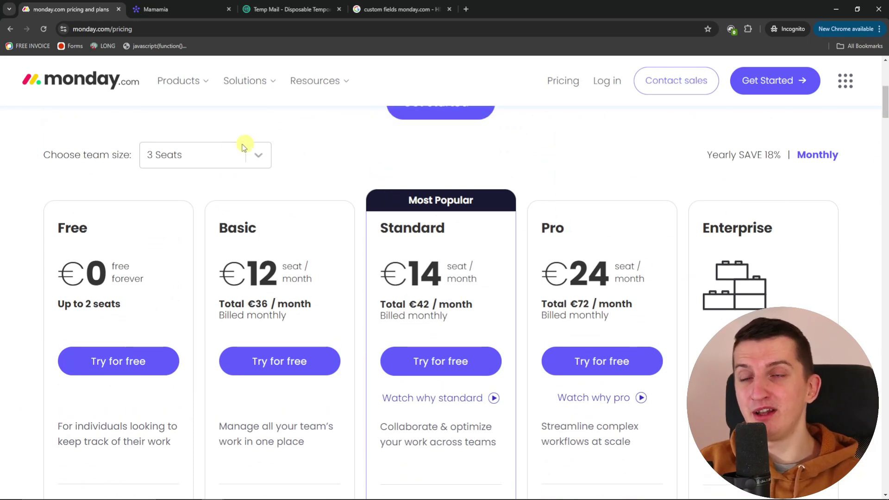
click(228, 155)
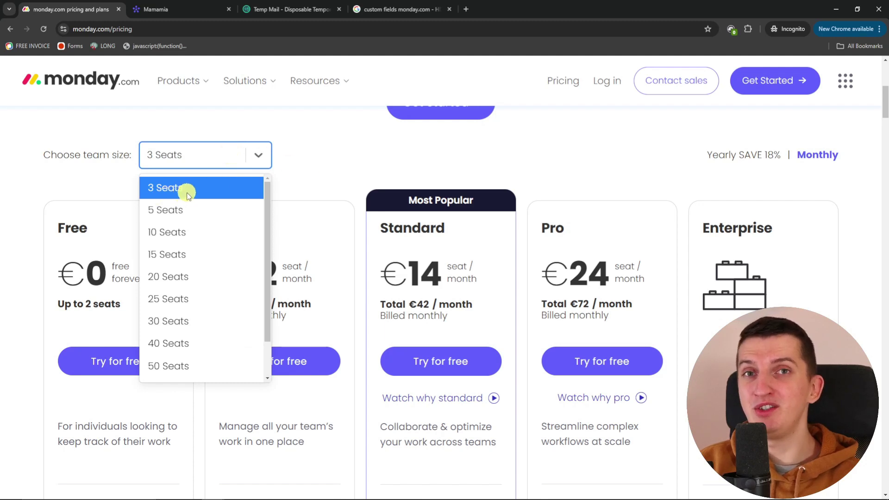
click(266, 163)
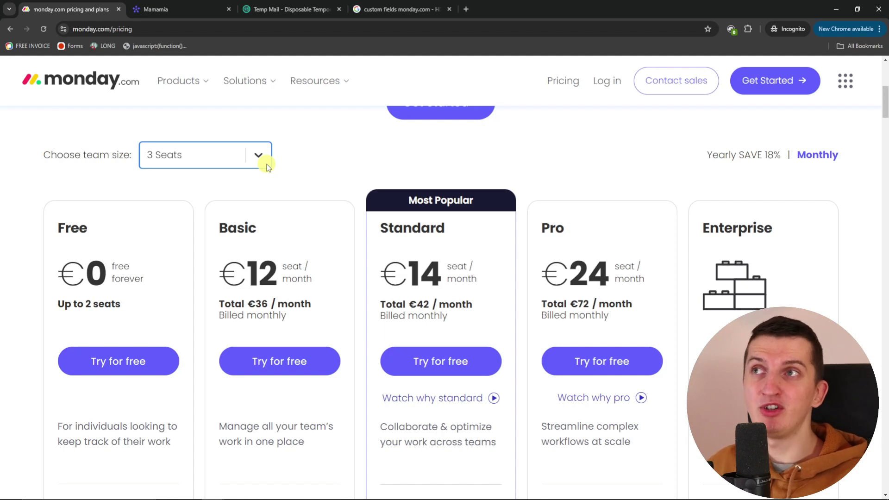
click(267, 166)
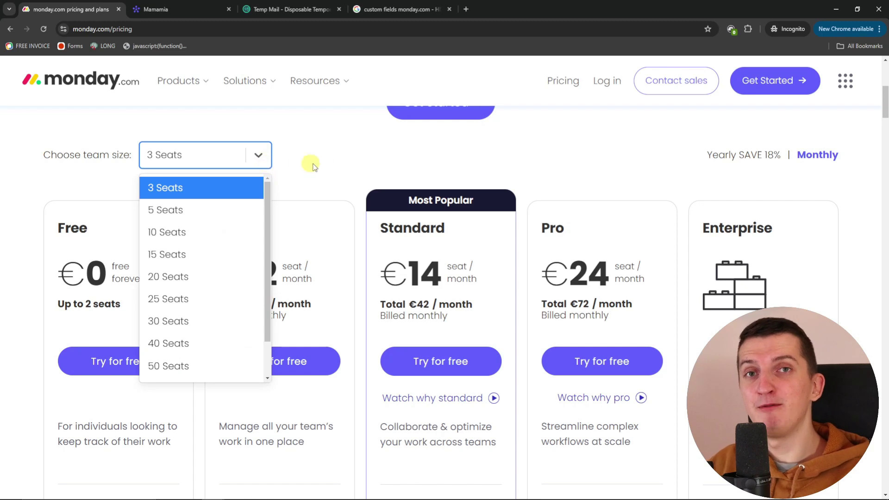
click(359, 167)
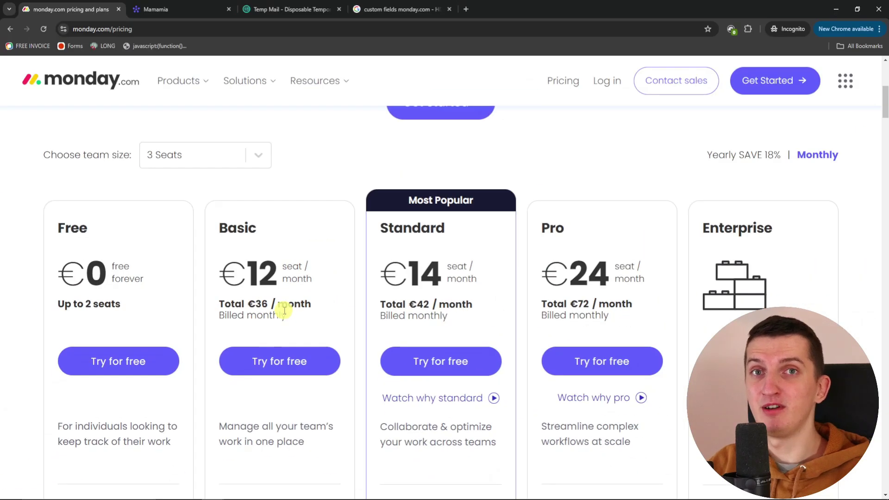
click(257, 158)
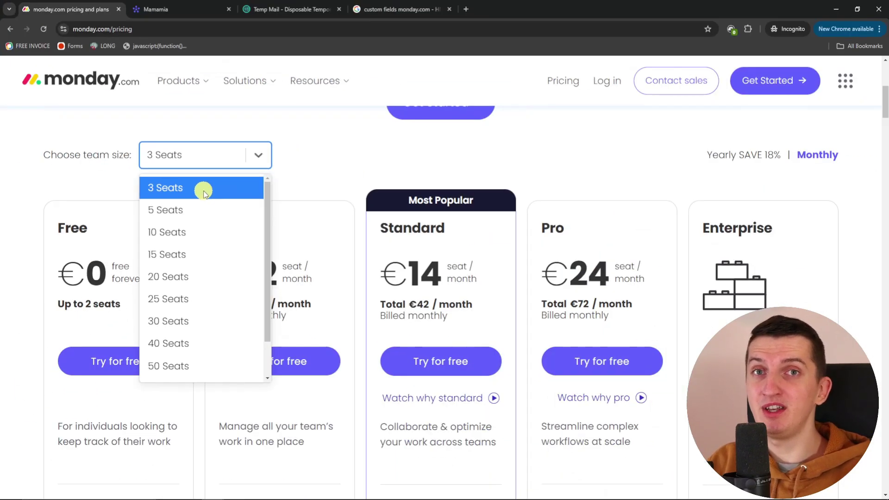
click(224, 214)
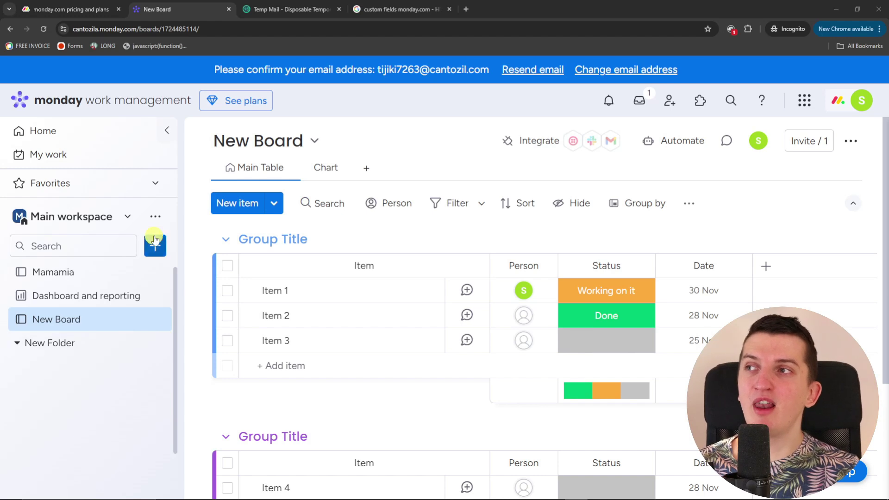
Move New Board into New Folder in the Main workspace, then collapse and expand the folder
click(126, 219)
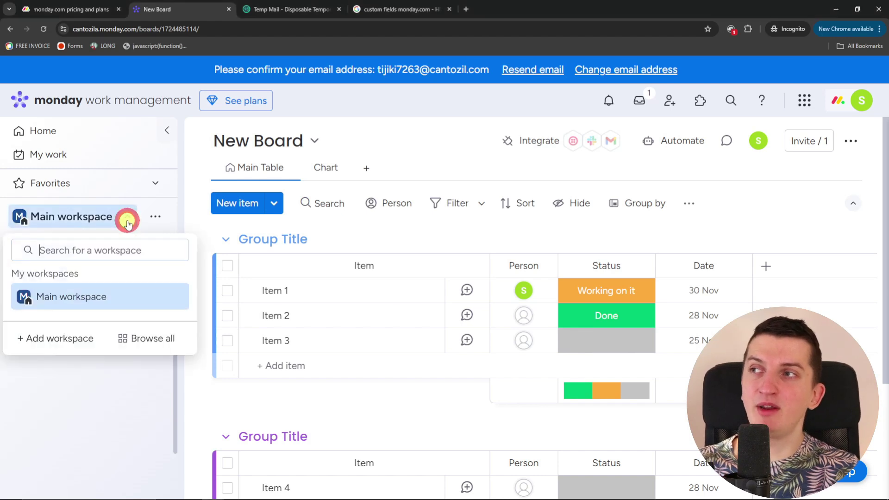
click(70, 217)
click(23, 344)
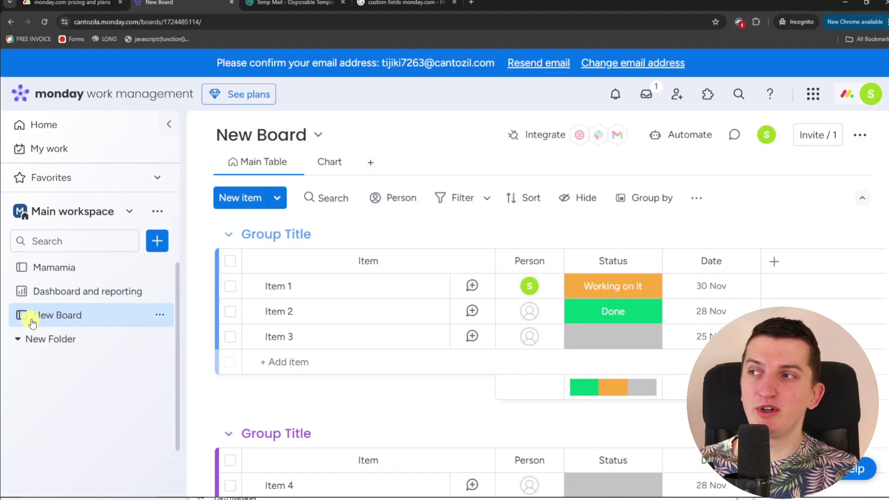
drag(32, 323, 45, 338)
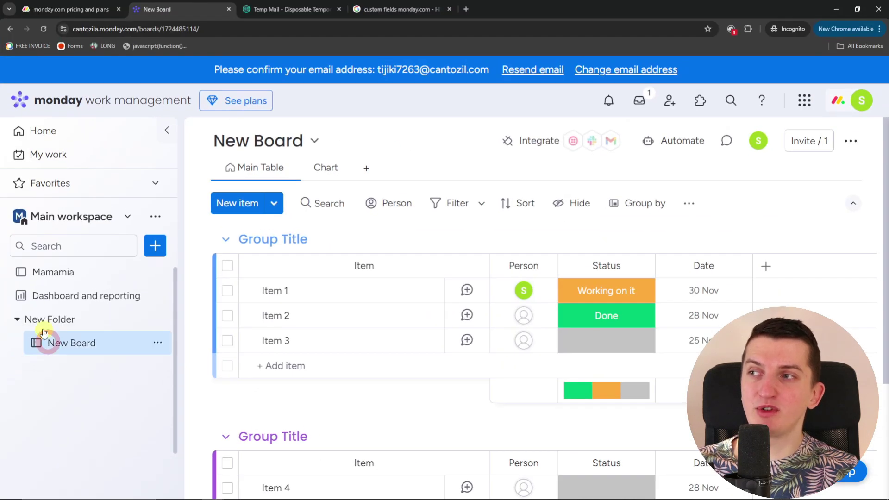
click(18, 315)
click(18, 319)
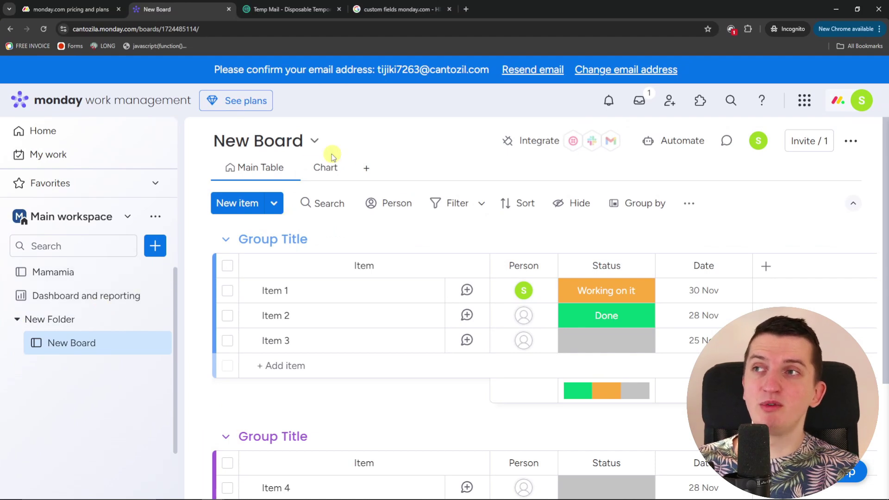
Peek at the board view types and reposition the first group of items
click(363, 168)
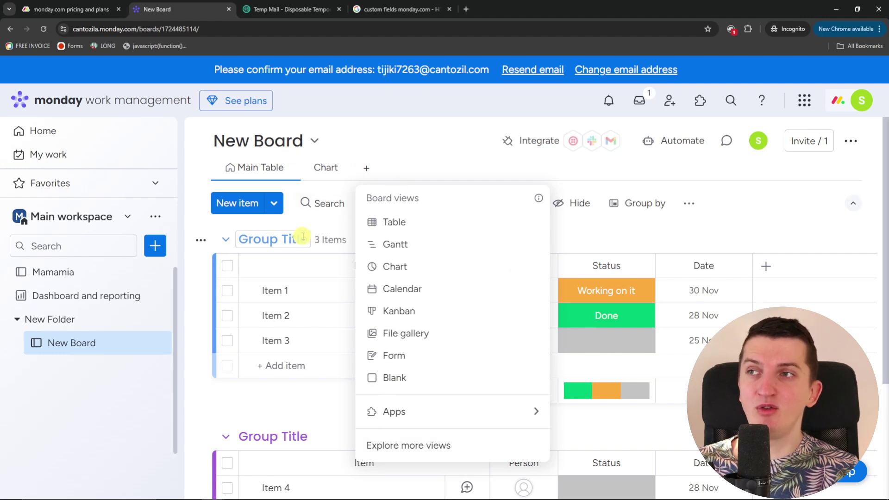
click(331, 218)
drag(269, 256, 248, 352)
drag(277, 260, 272, 399)
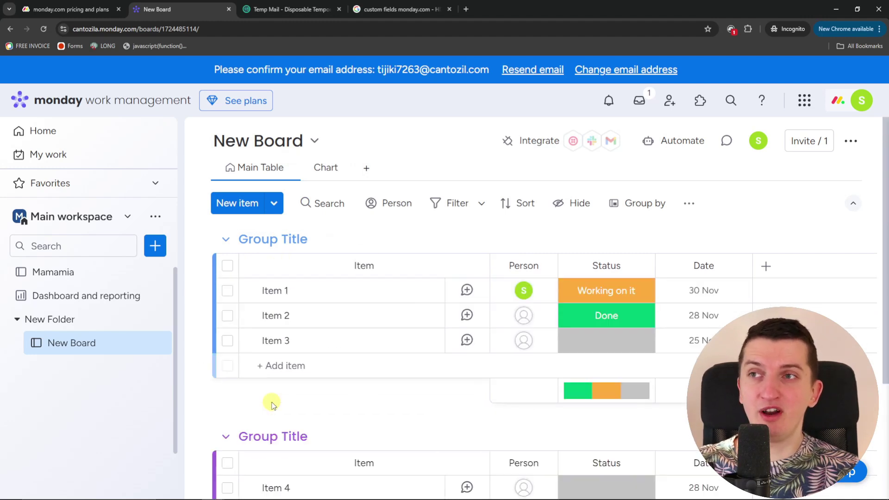
Add a Priority column to New Board from the full column catalogue
click(773, 275)
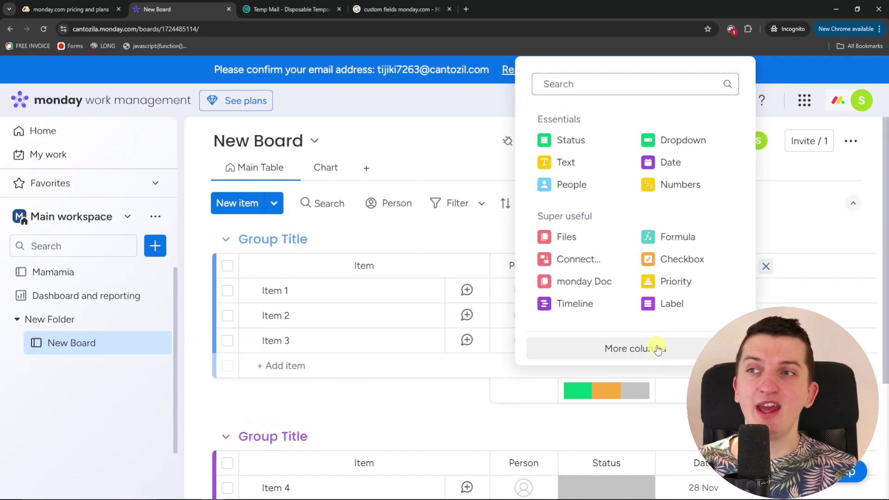
click(655, 349)
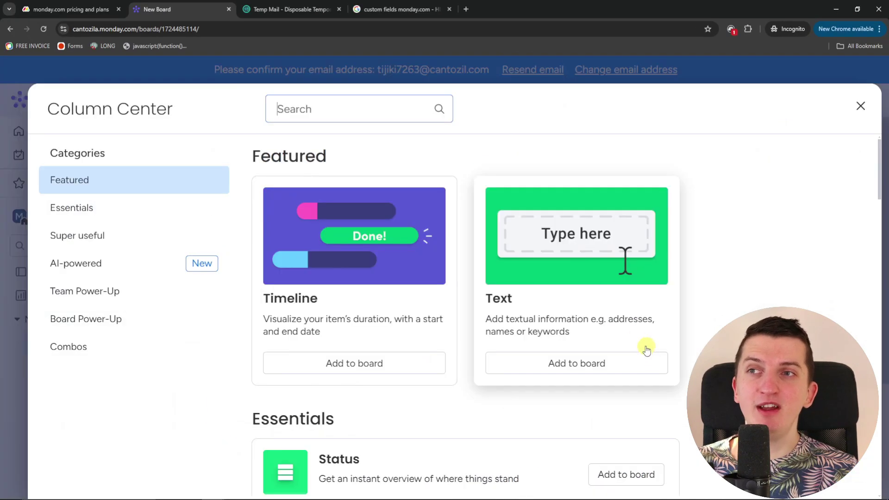
scroll(452, 256, down, 1)
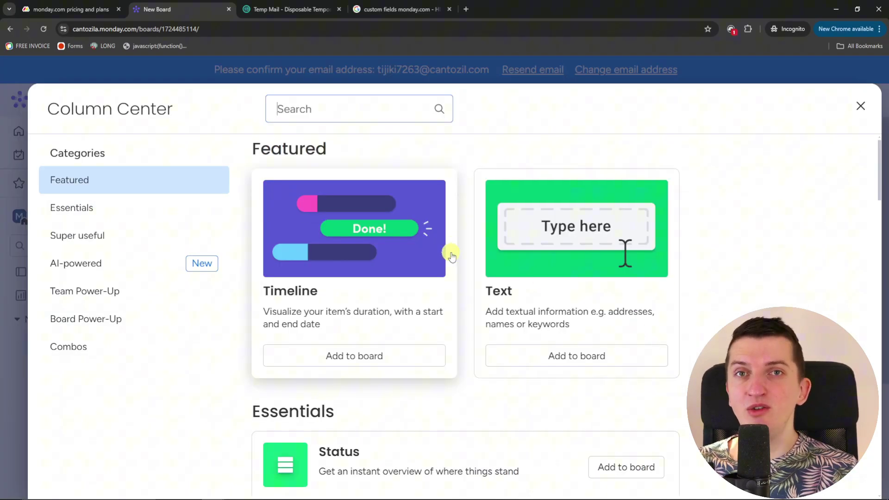
scroll(452, 257, down, 3)
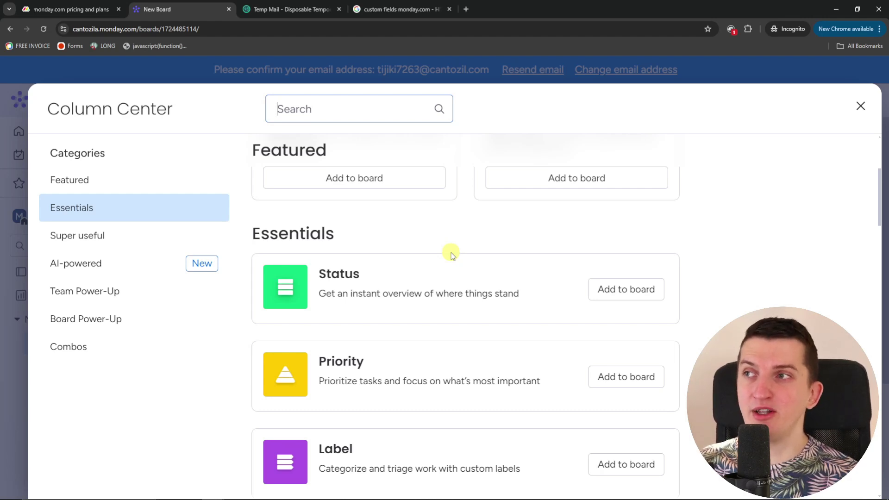
scroll(453, 255, down, 4)
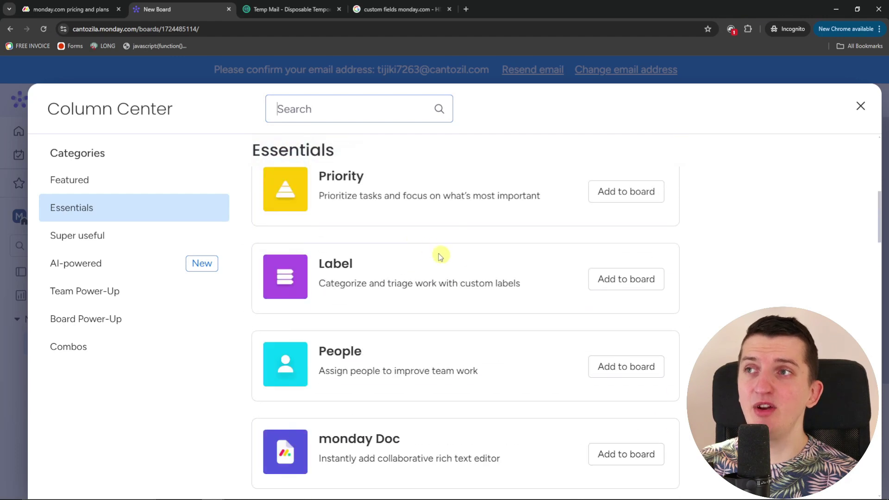
scroll(440, 256, up, 2)
click(632, 284)
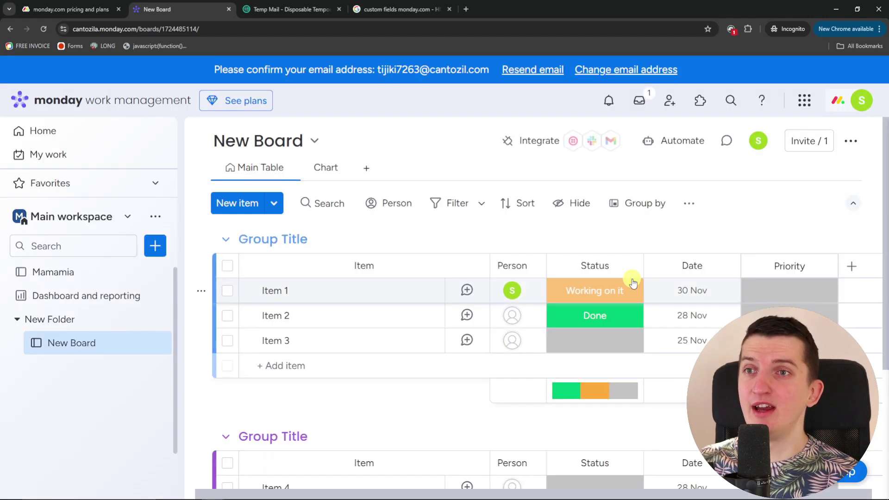
Set Item 1's priority to Critical and Item 2's to Medium
click(777, 291)
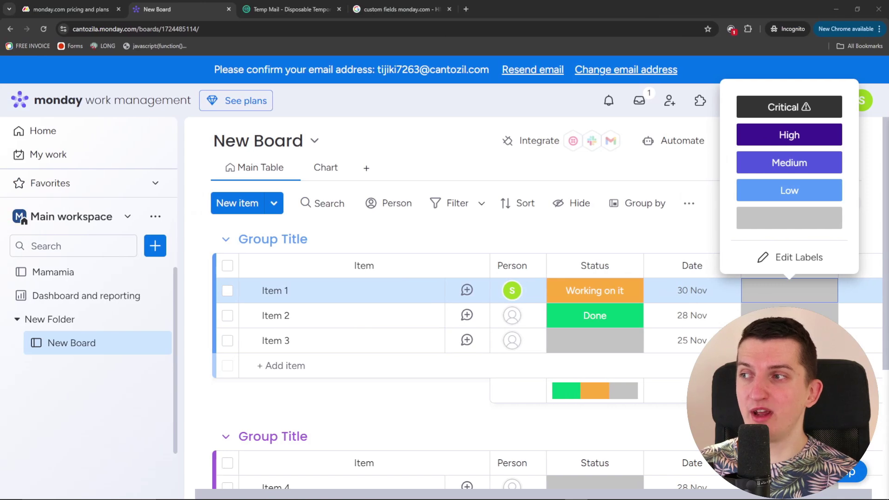
click(798, 110)
click(758, 312)
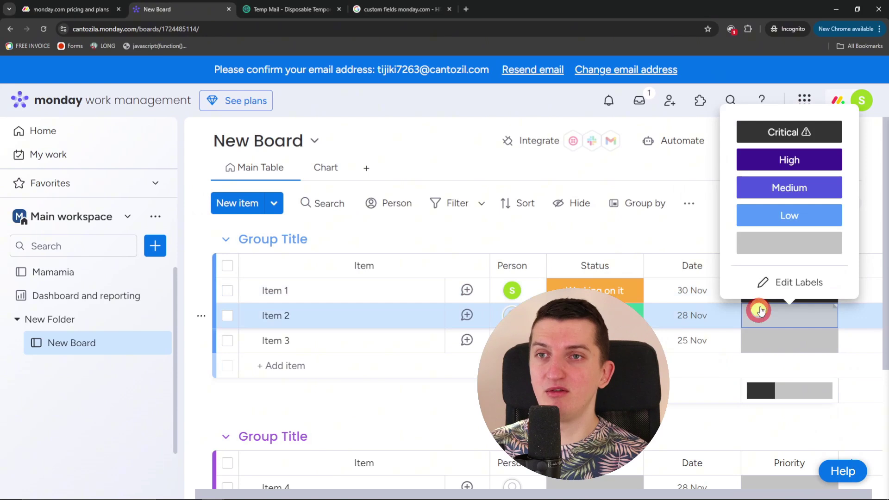
click(788, 183)
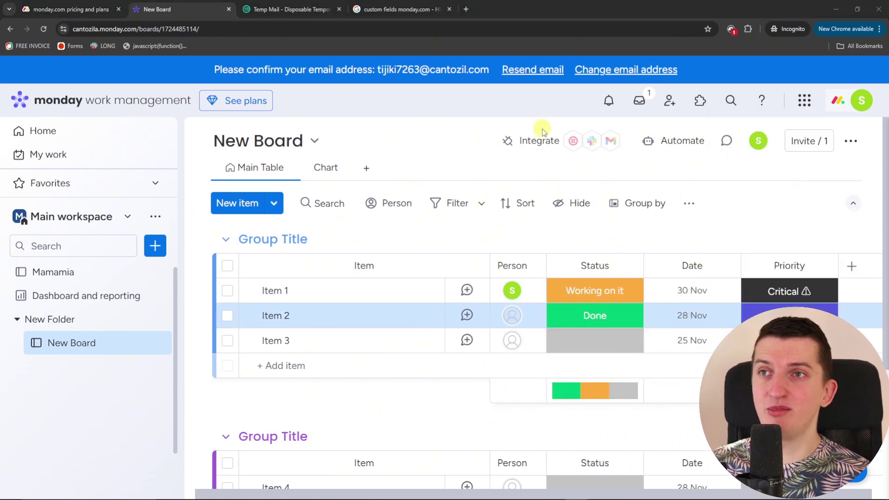
Add a Kanban view to New Board by searching 'ka' in the Views Center
click(367, 168)
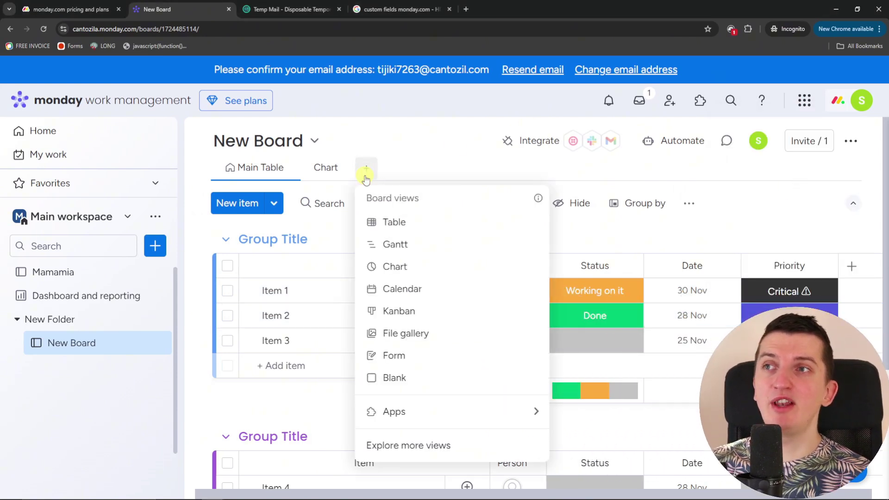
click(415, 445)
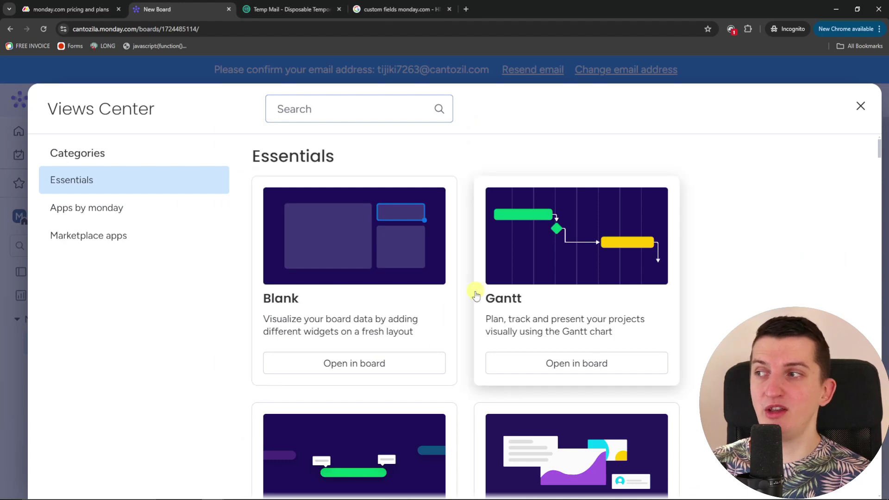
scroll(464, 296, down, 6)
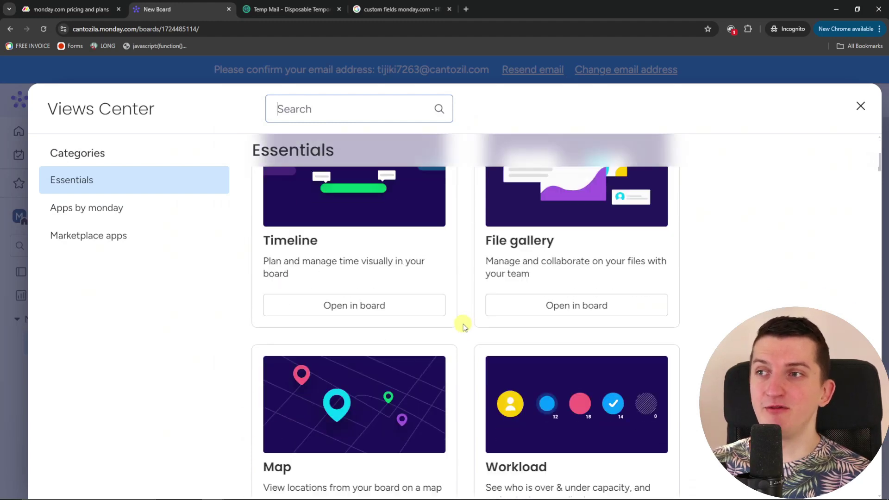
scroll(465, 326, down, 8)
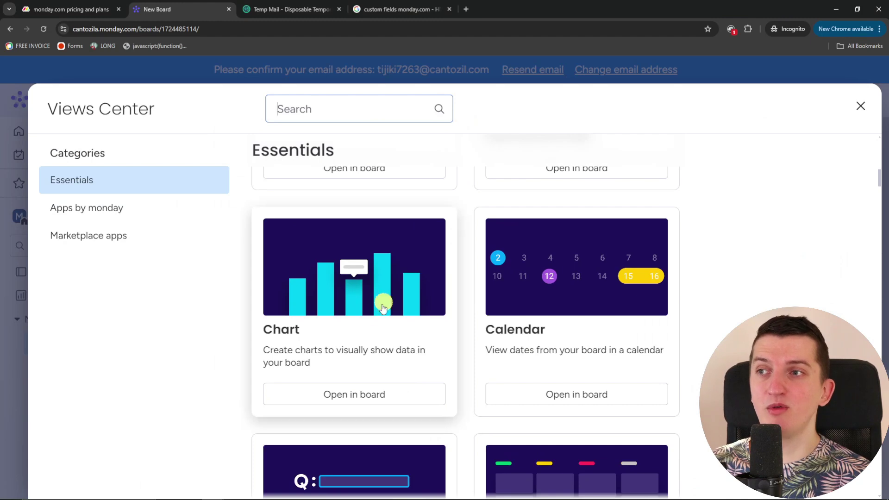
scroll(383, 308, down, 8)
scroll(445, 270, up, 3)
scroll(415, 292, down, 1)
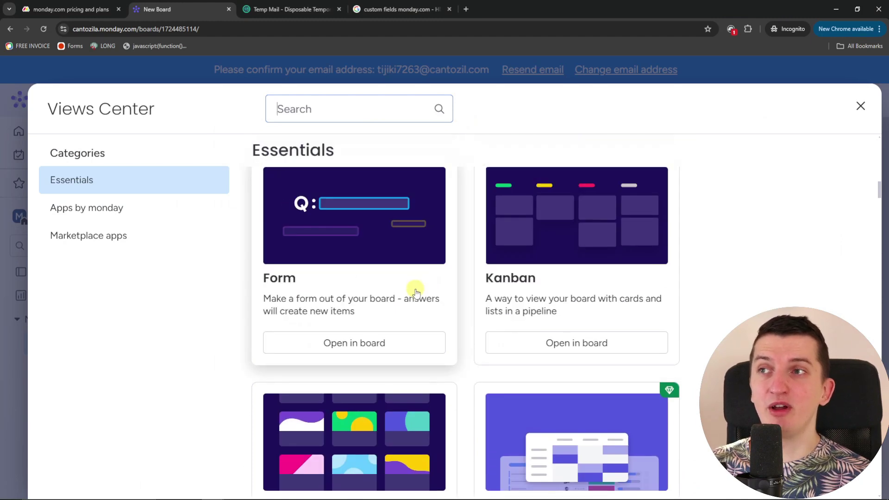
scroll(416, 292, down, 10)
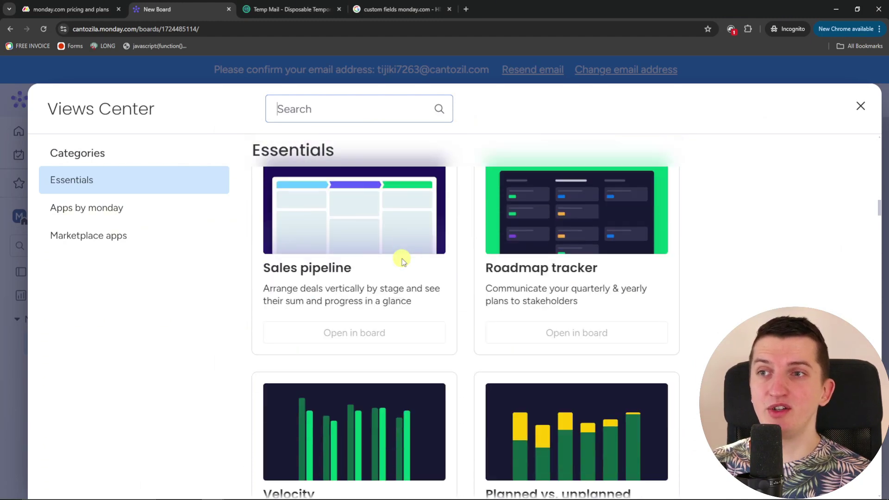
scroll(403, 258, down, 1)
scroll(453, 323, up, 20)
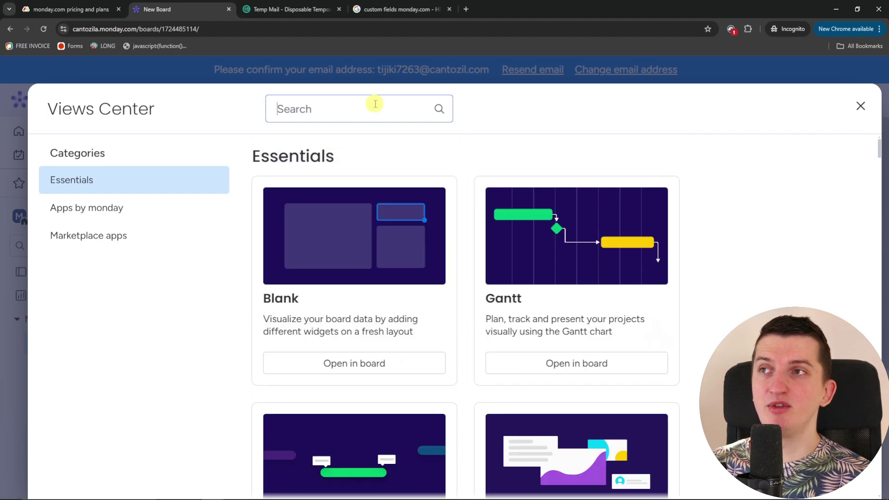
text(ka)
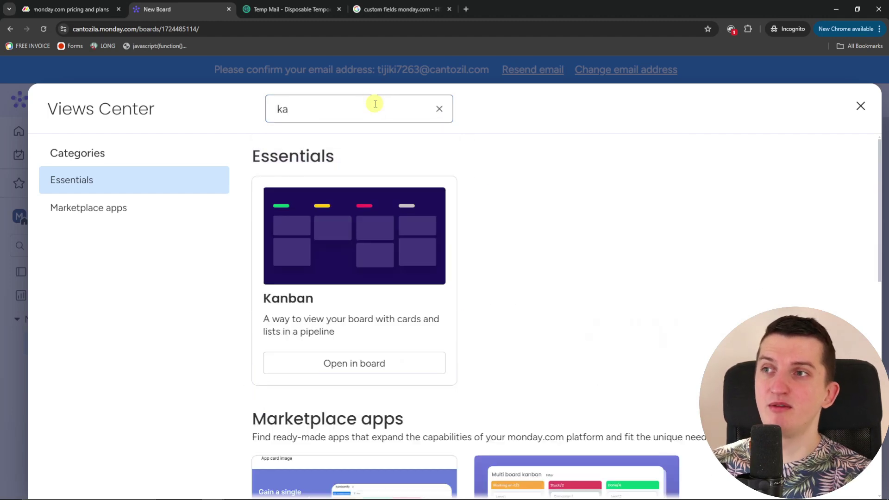
click(371, 359)
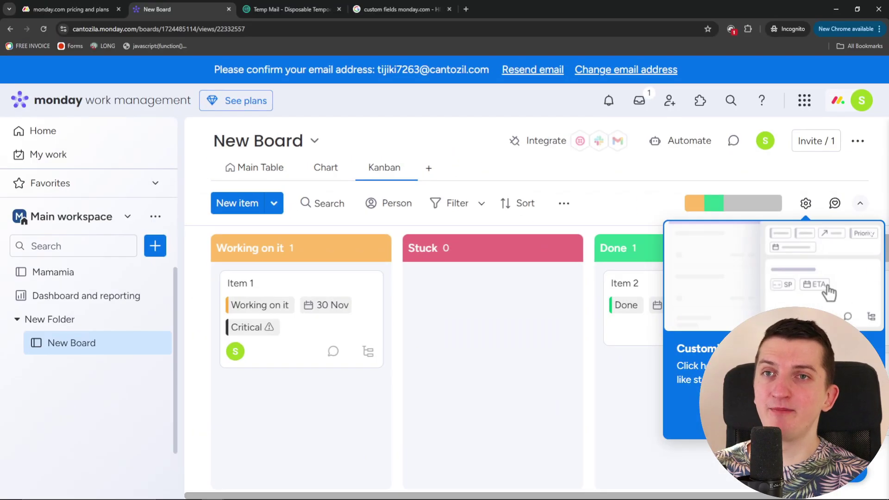
Review the Kanban view's card sorting settings, then return to the pricing page
click(827, 291)
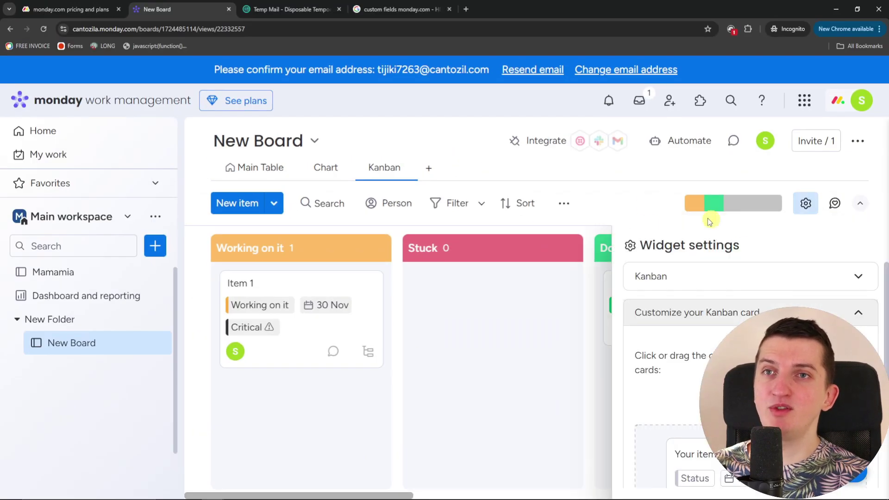
click(534, 203)
click(325, 250)
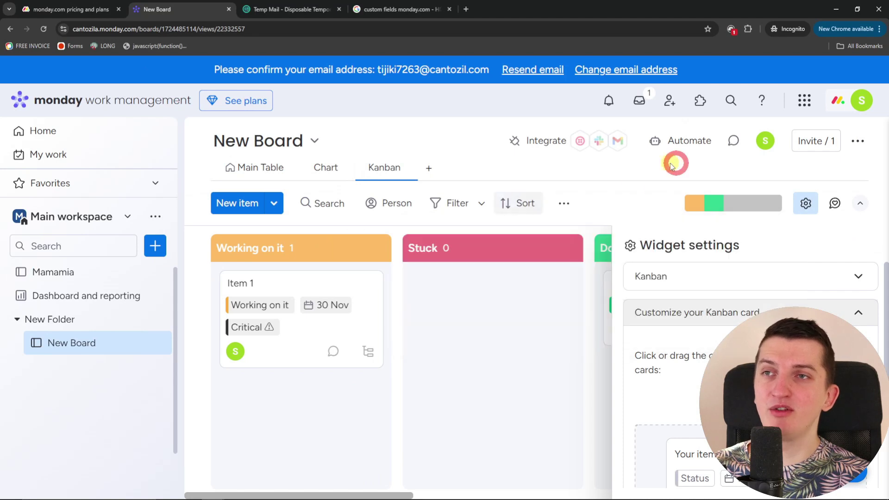
scroll(750, 347, down, 5)
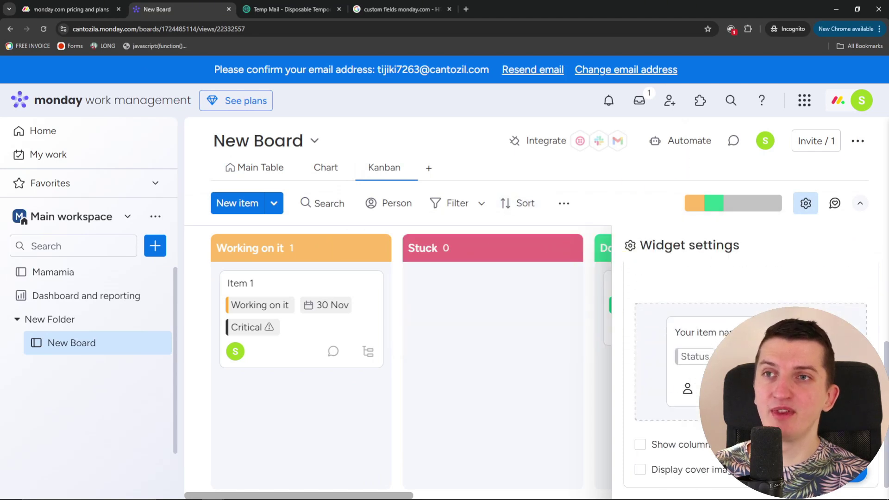
scroll(788, 278, up, 5)
click(806, 203)
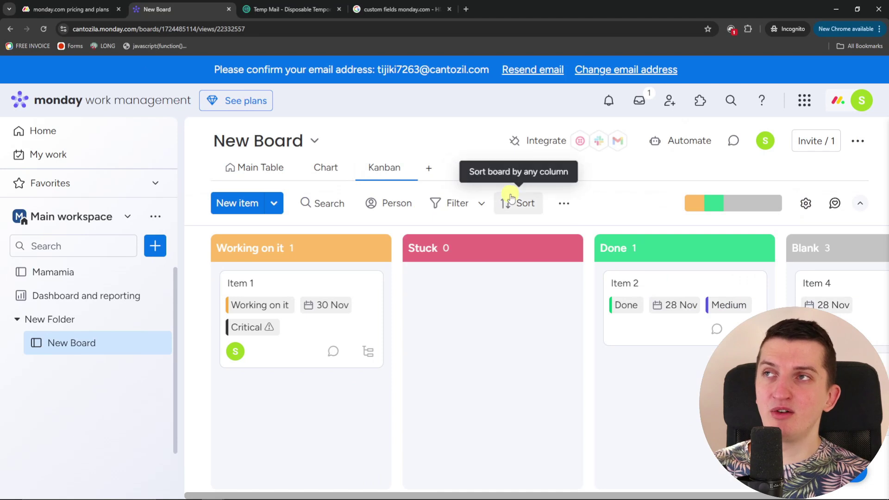
click(96, 5)
Highlight the Pro plan's Chart View and Time tracking features, then return to New Board
scroll(593, 304, up, 2)
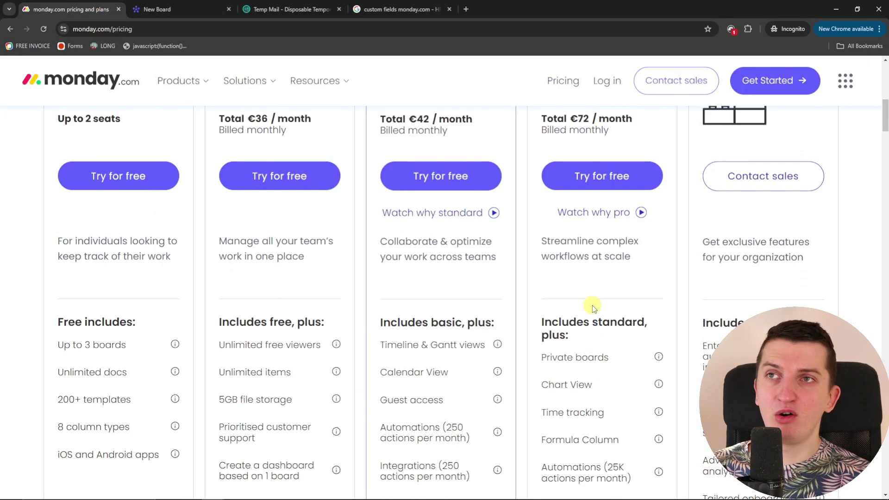
scroll(593, 305, down, 2)
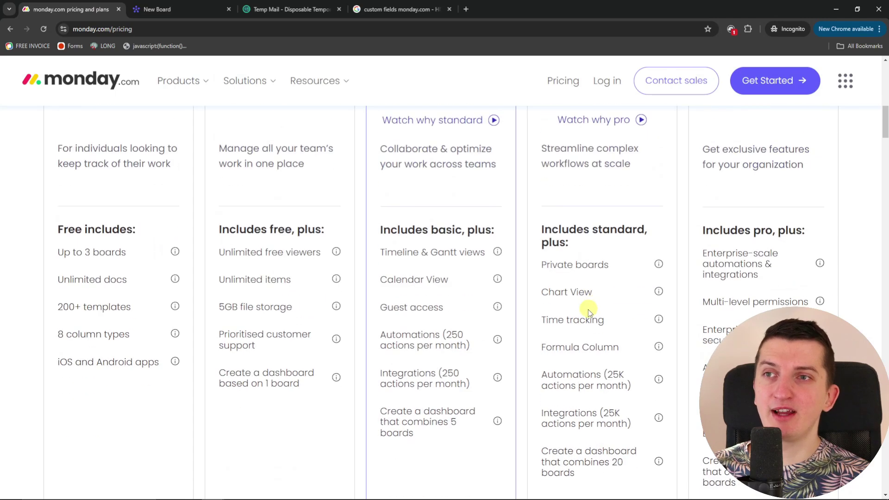
drag(536, 299, 618, 314)
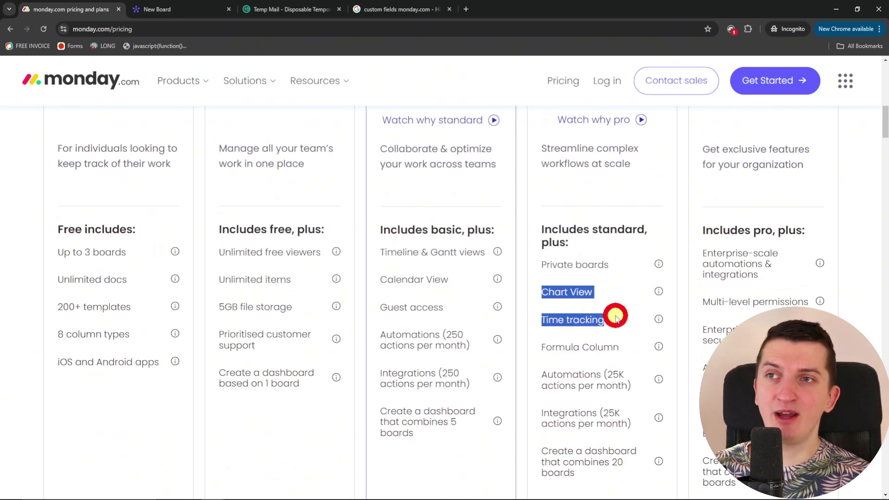
scroll(618, 343, up, 6)
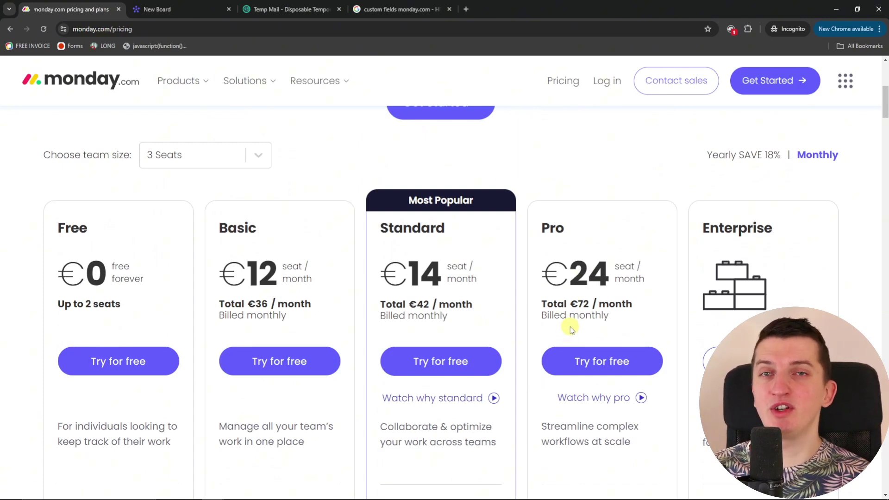
scroll(570, 327, down, 4)
scroll(571, 319, up, 4)
scroll(572, 317, down, 6)
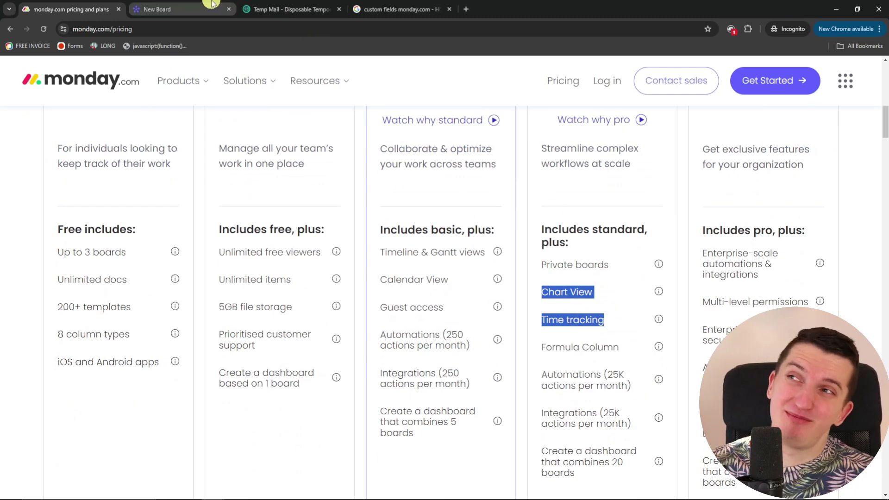
scroll(454, 305, up, 2)
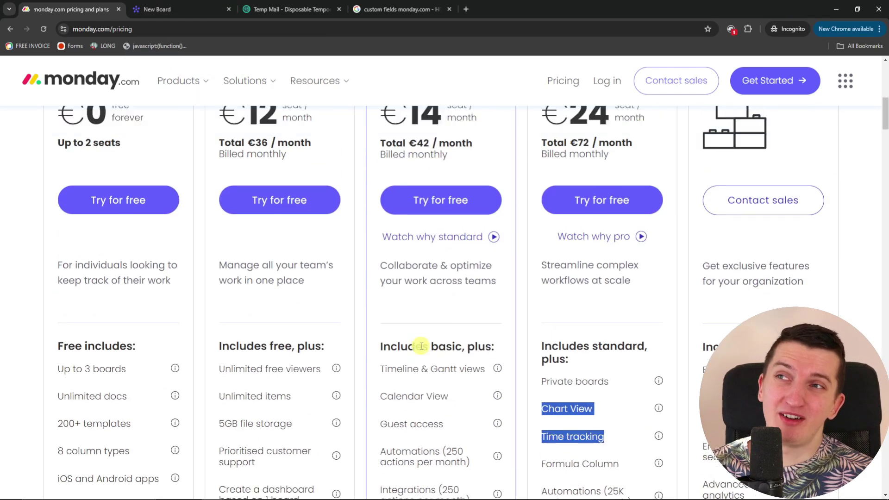
scroll(421, 347, up, 2)
scroll(495, 288, down, 2)
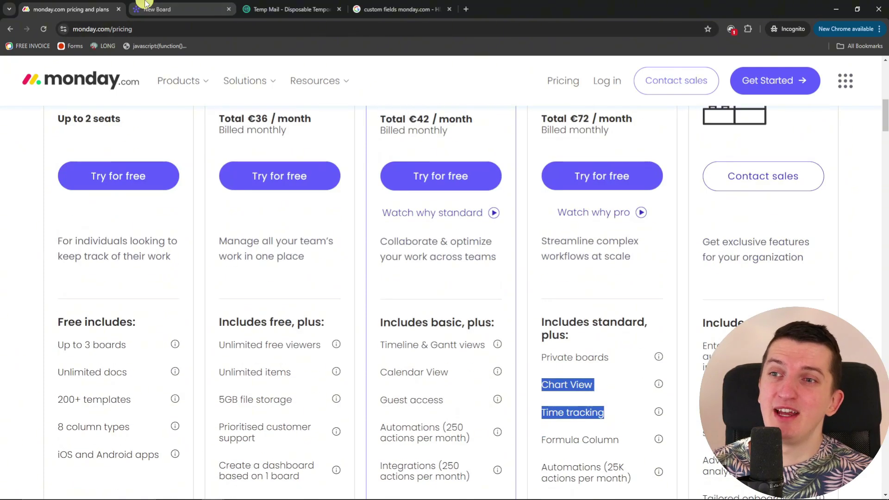
click(146, 5)
click(329, 168)
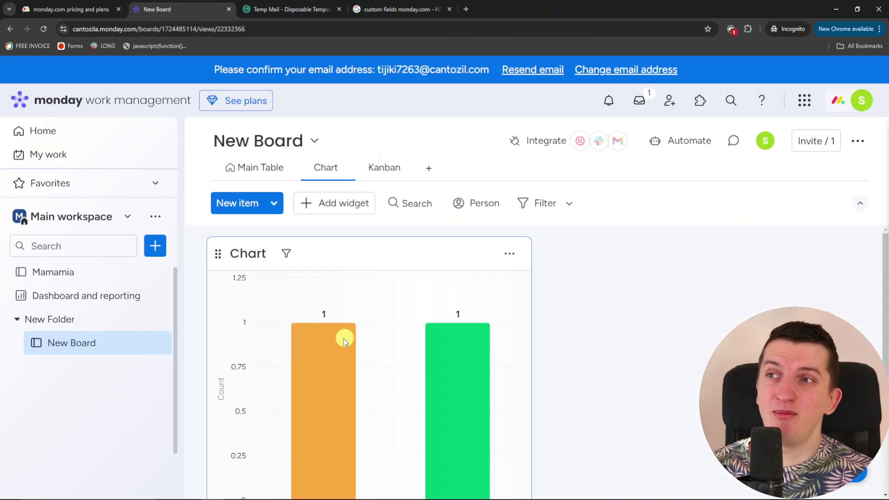
scroll(582, 361, down, 2)
scroll(581, 361, up, 2)
click(237, 202)
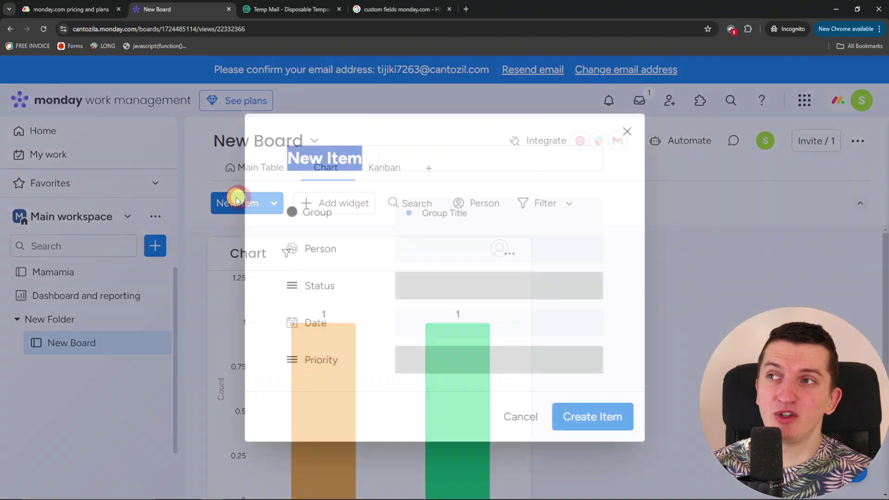
click(626, 133)
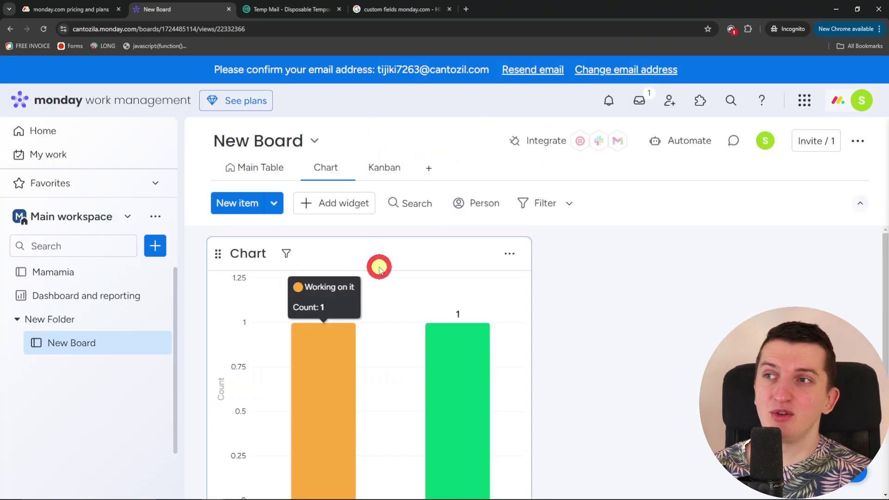
click(244, 255)
click(459, 357)
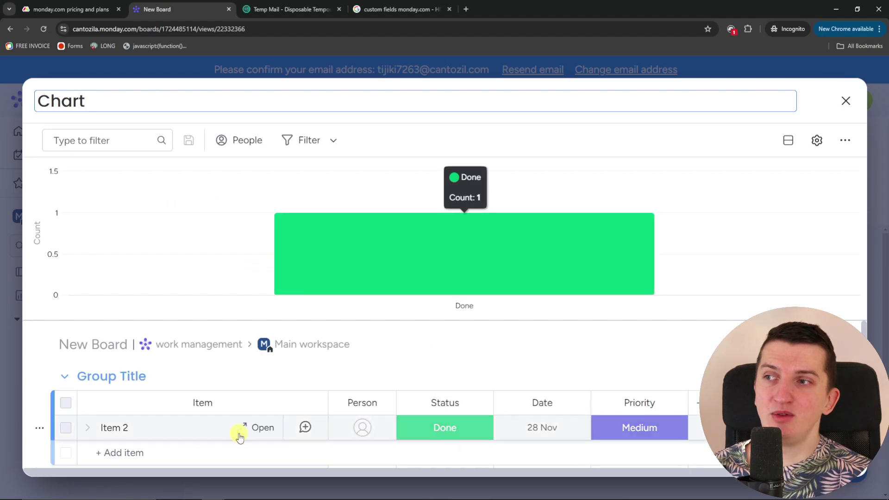
click(811, 147)
click(757, 208)
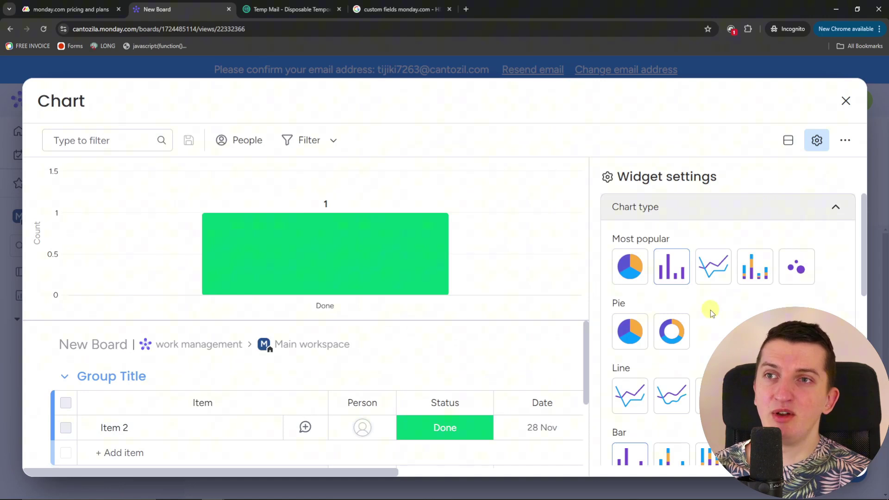
scroll(710, 310, down, 2)
scroll(723, 311, down, 2)
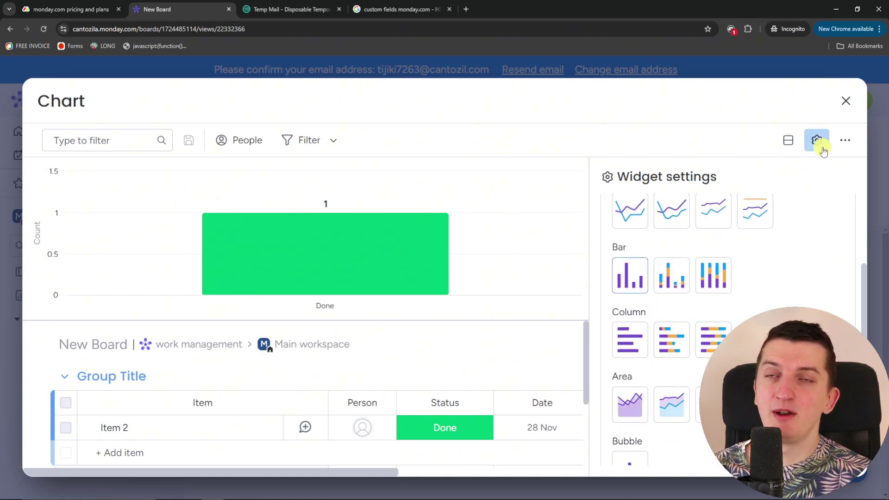
click(846, 101)
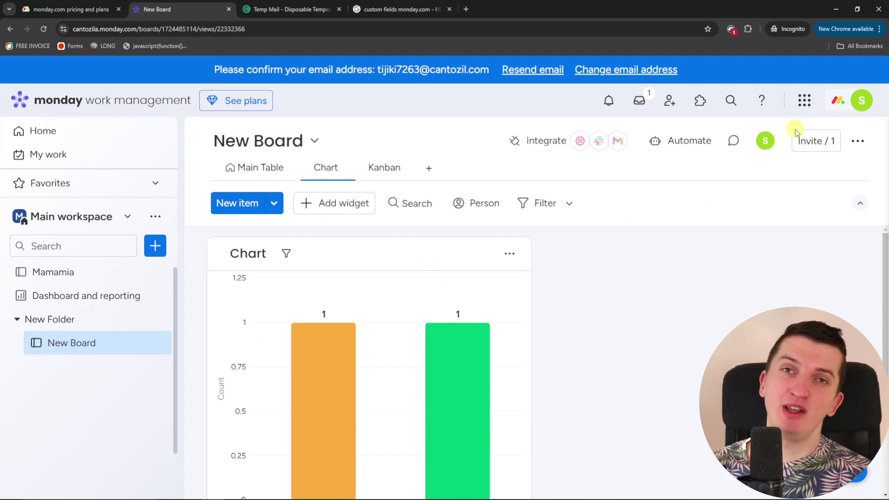
click(70, 9)
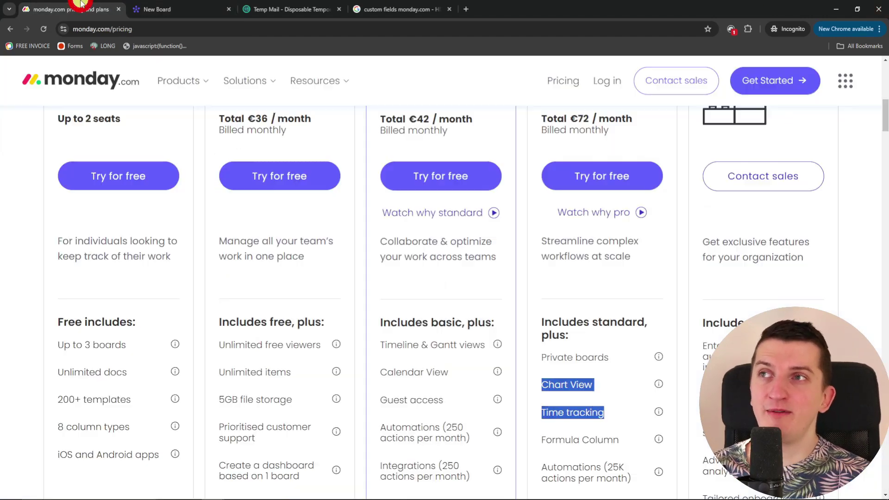
scroll(471, 308, up, 2)
scroll(482, 303, down, 2)
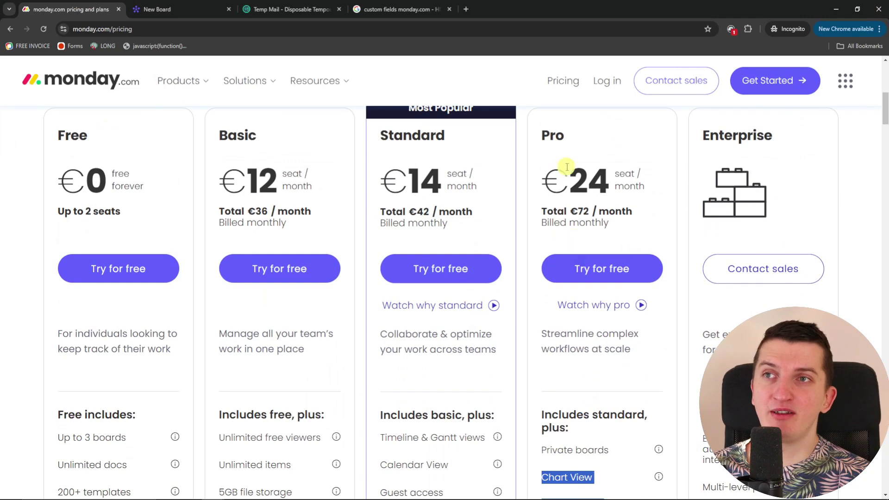
scroll(597, 338, down, 2)
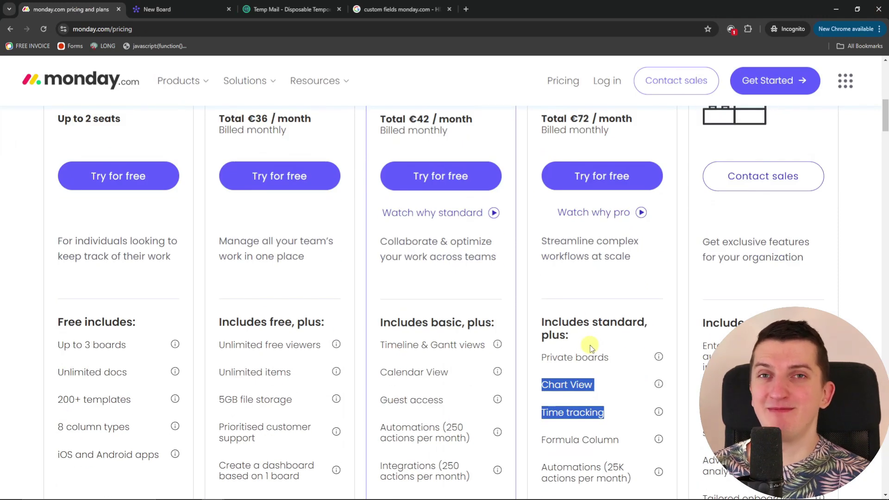
Open the automation center from the Chart view and review the board's existing automations
click(192, 4)
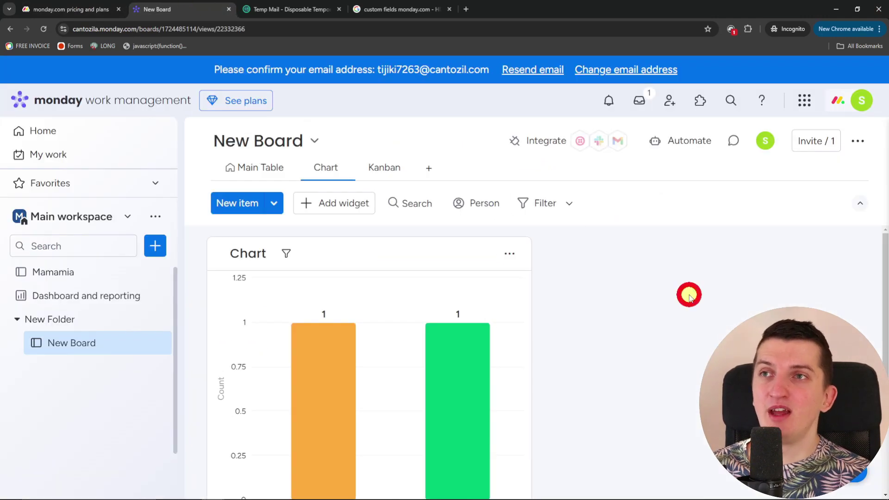
click(550, 141)
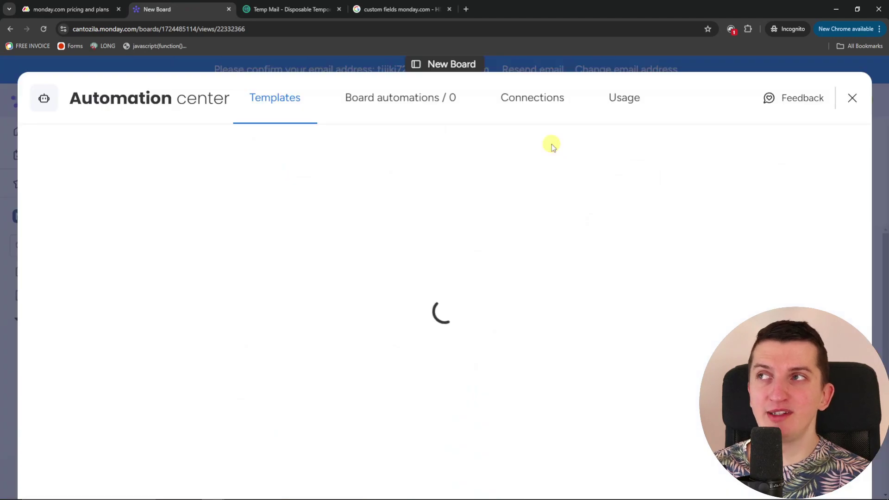
scroll(548, 400, down, 3)
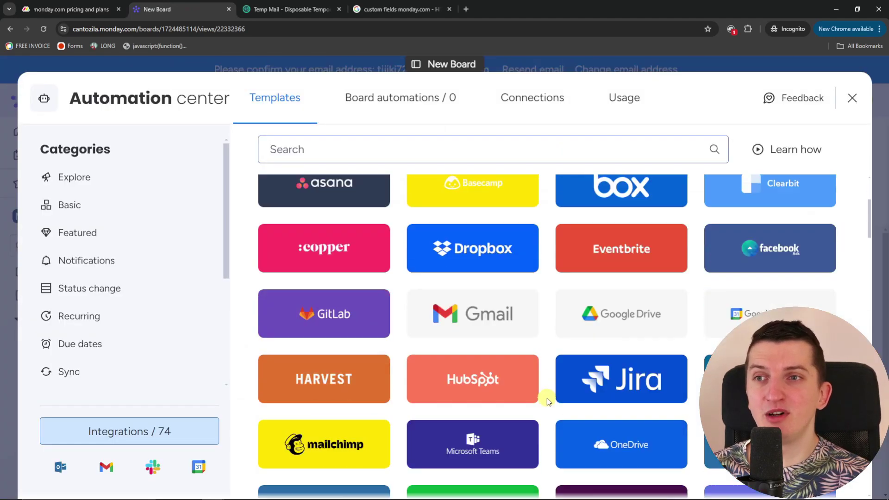
scroll(547, 400, down, 8)
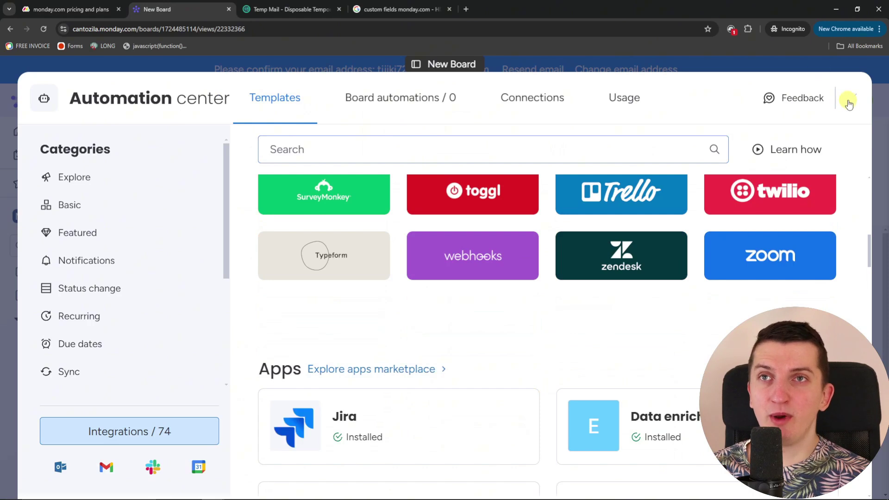
click(408, 114)
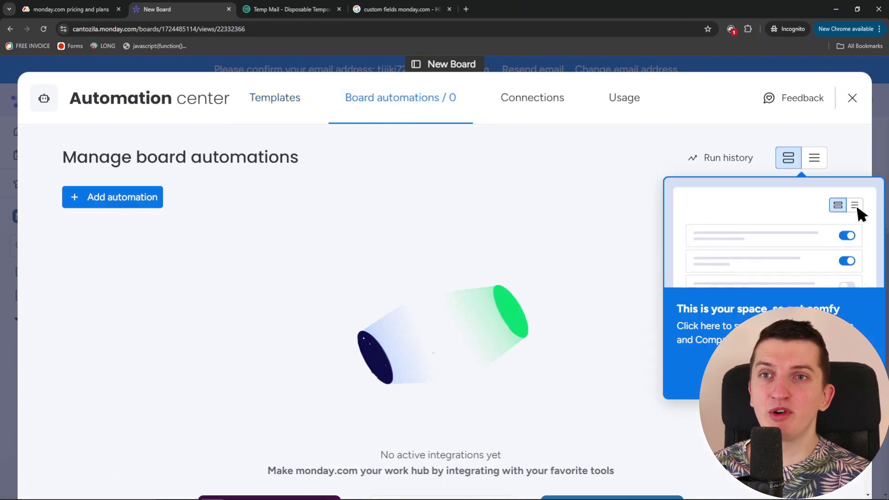
Create the 'when an item is created, assign creator as Person' automation using the Person column
click(123, 194)
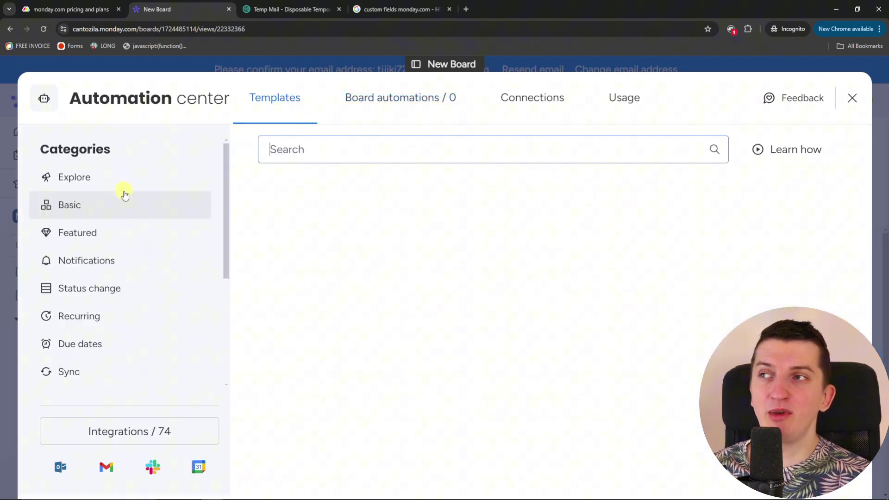
scroll(490, 257, down, 4)
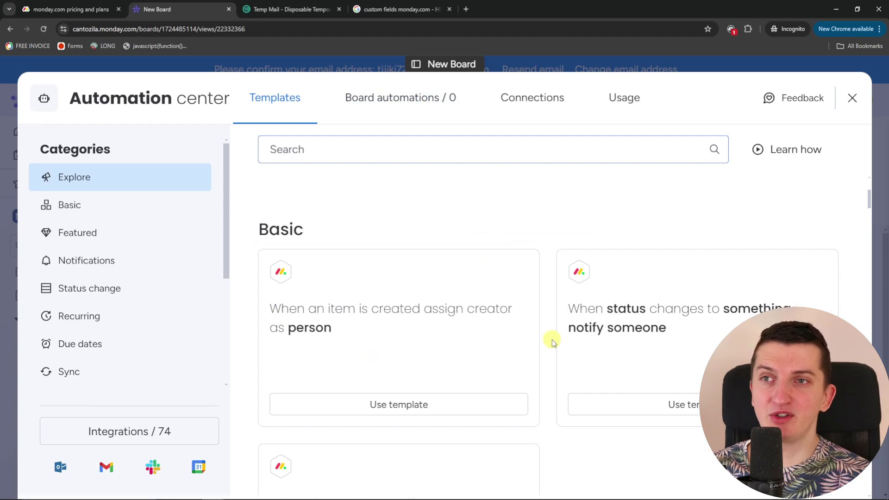
scroll(700, 308, down, 2)
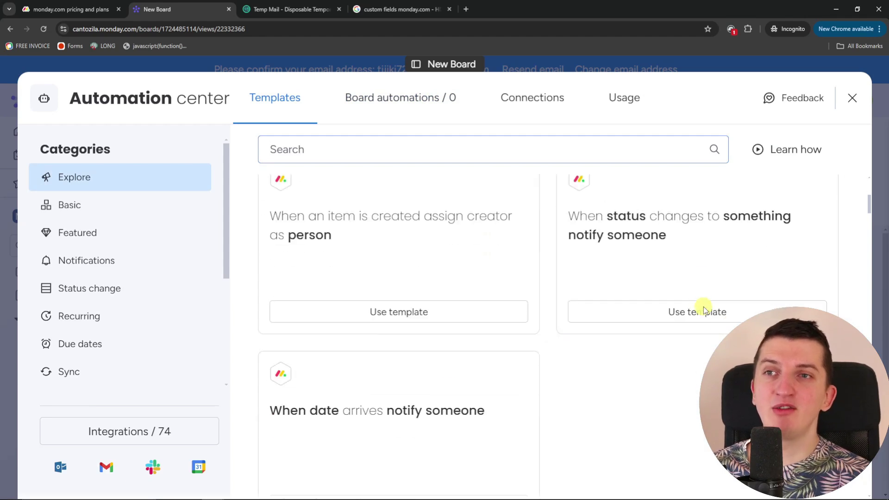
scroll(602, 280, down, 3)
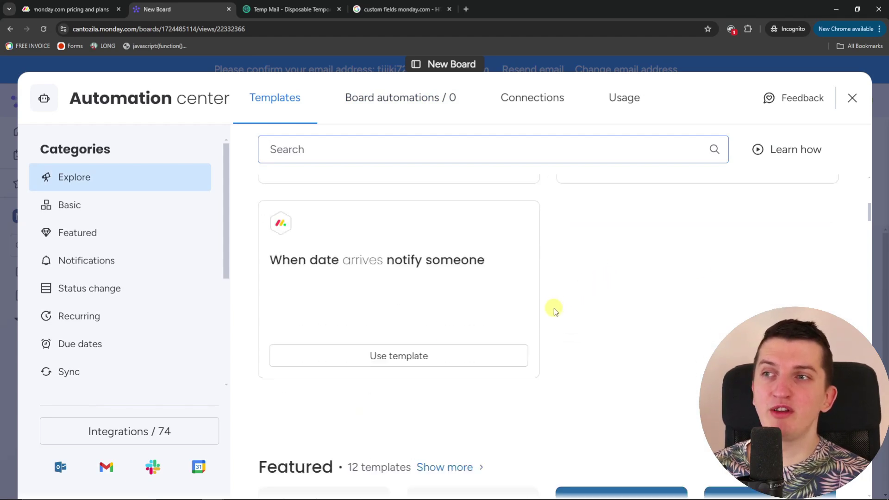
scroll(553, 310, up, 3)
click(392, 306)
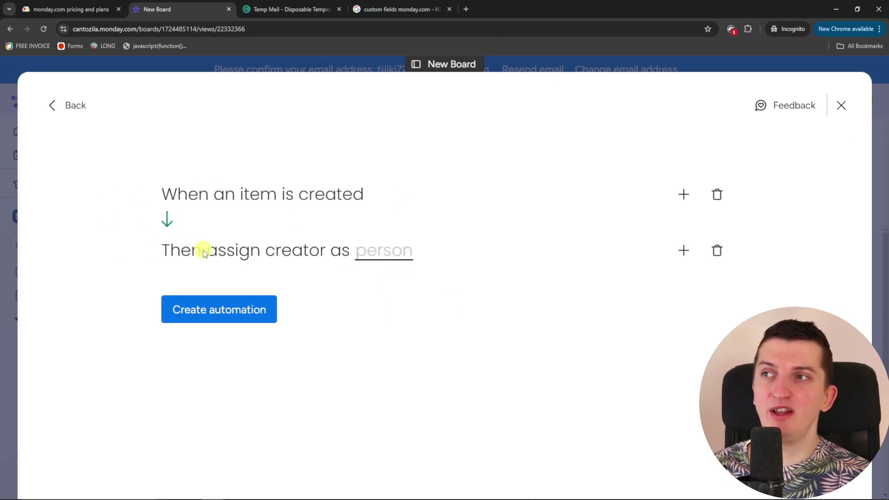
click(372, 254)
click(410, 301)
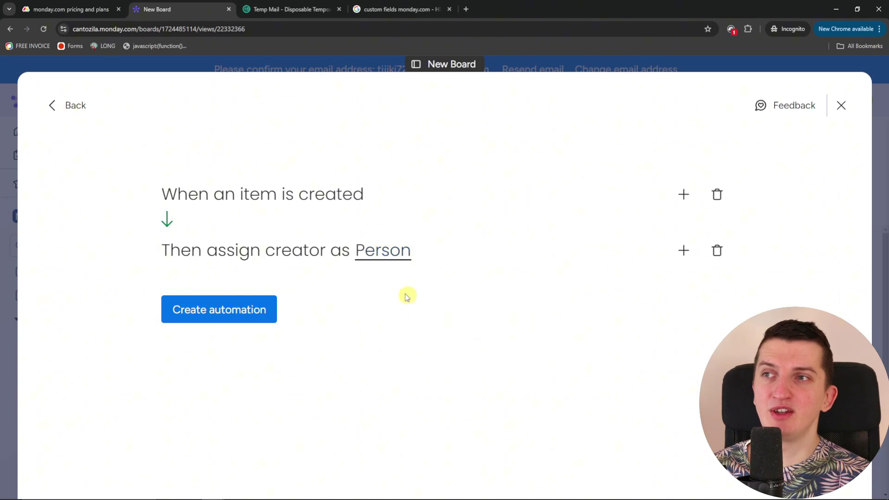
click(246, 306)
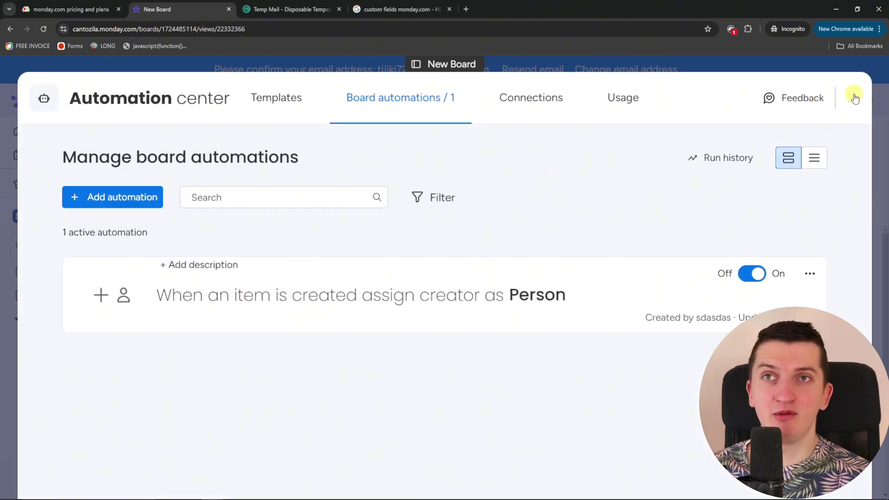
click(104, 194)
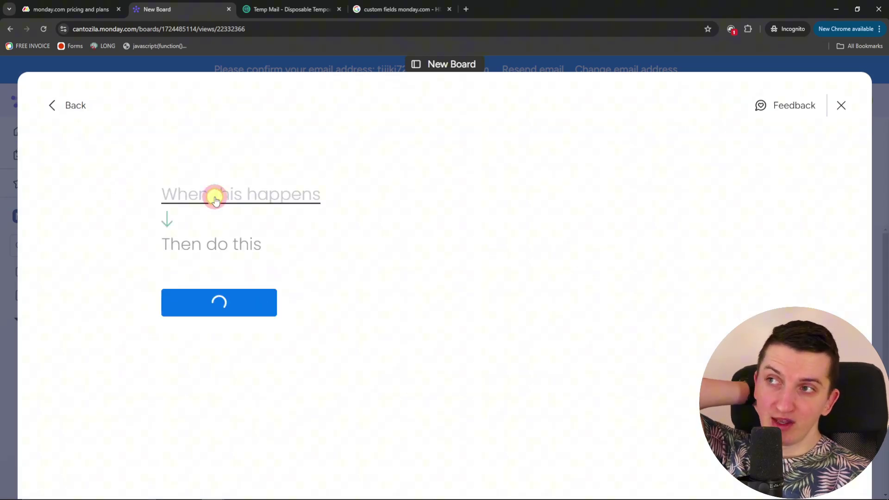
Set a new automation's trigger to 'item moved to this board'
click(215, 199)
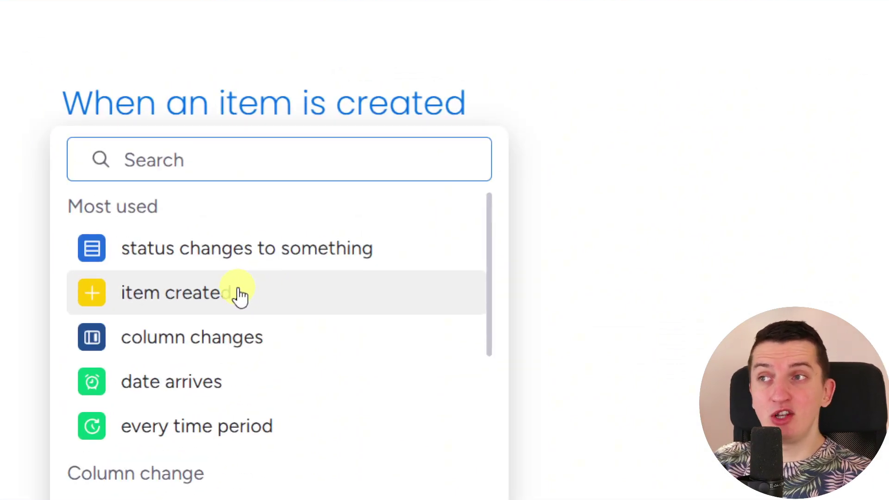
scroll(238, 292, down, 4)
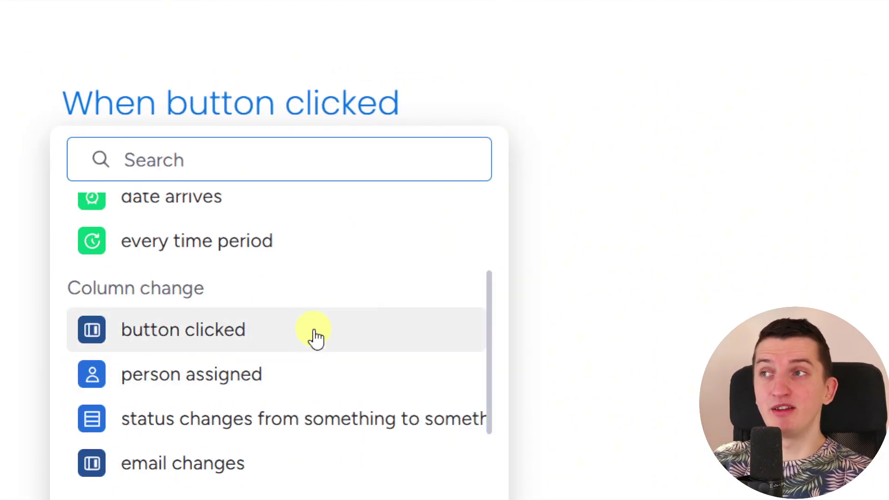
scroll(315, 333, down, 4)
scroll(208, 338, up, 4)
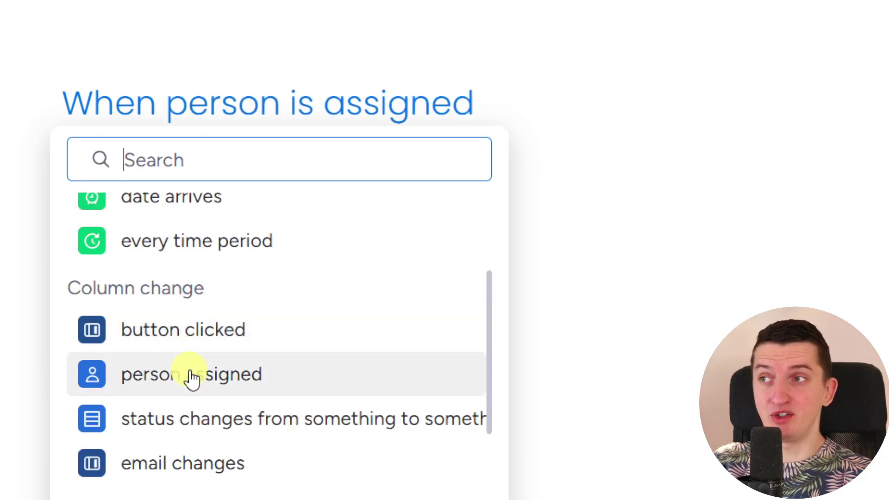
scroll(191, 377, down, 2)
scroll(314, 339, down, 2)
scroll(308, 291, down, 4)
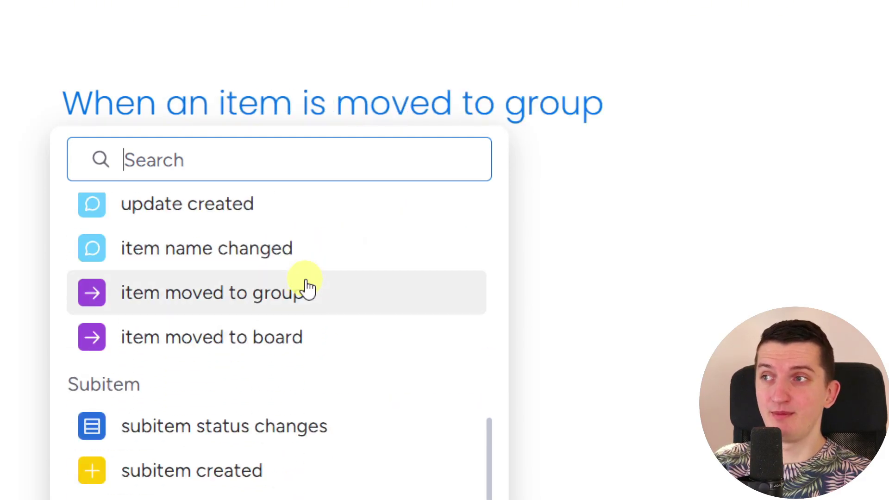
click(329, 340)
Browse the actions, discard the unsaved automation, and return to the Main Table
scroll(214, 383, down, 8)
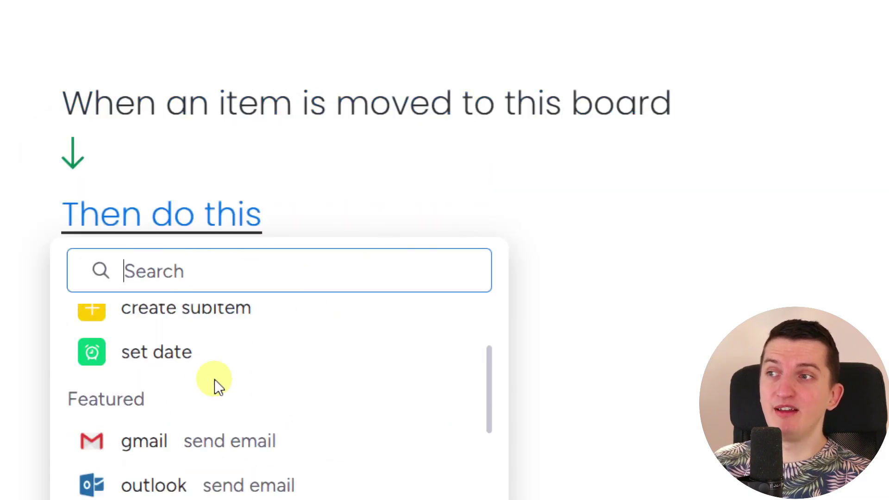
scroll(311, 424, up, 3)
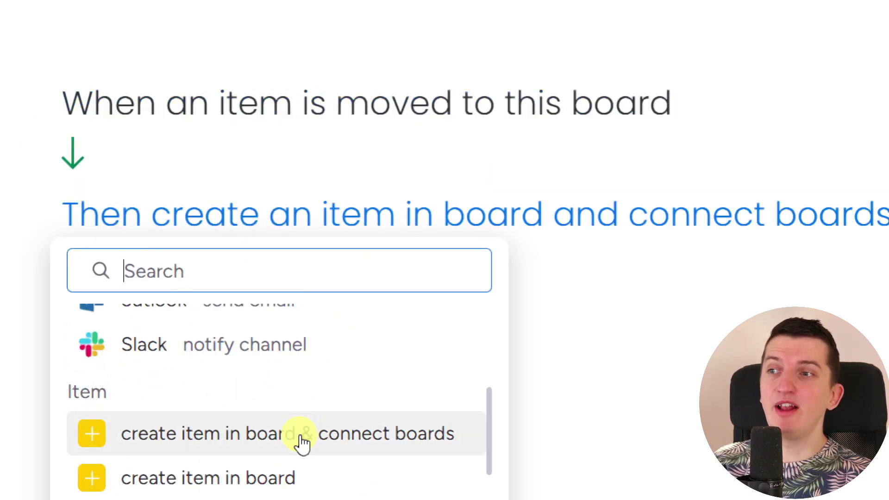
scroll(205, 318, down, 4)
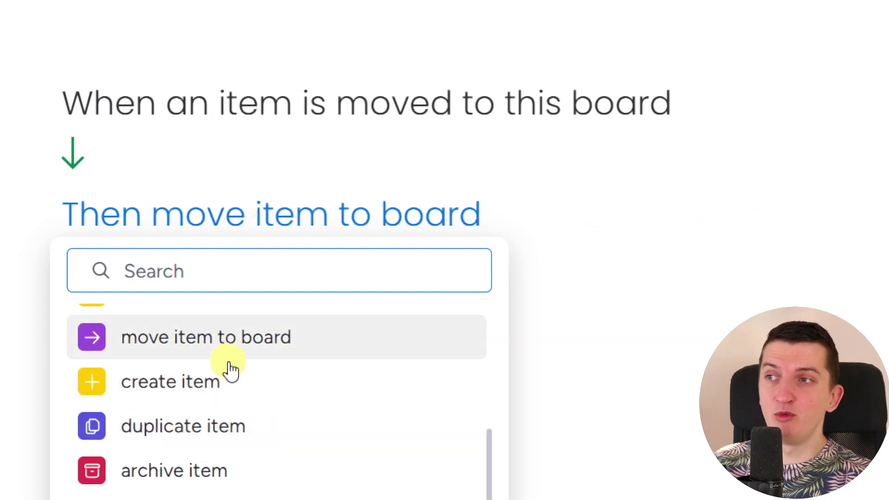
scroll(230, 370, down, 4)
scroll(218, 367, down, 4)
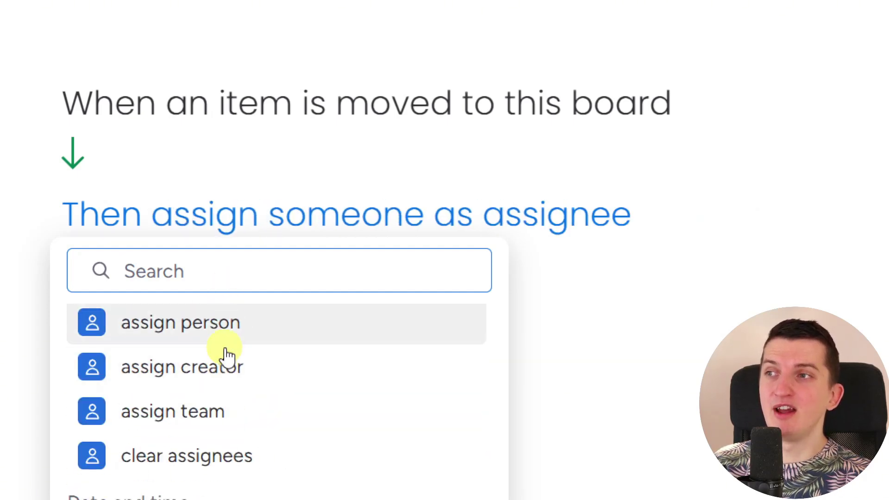
click(808, 206)
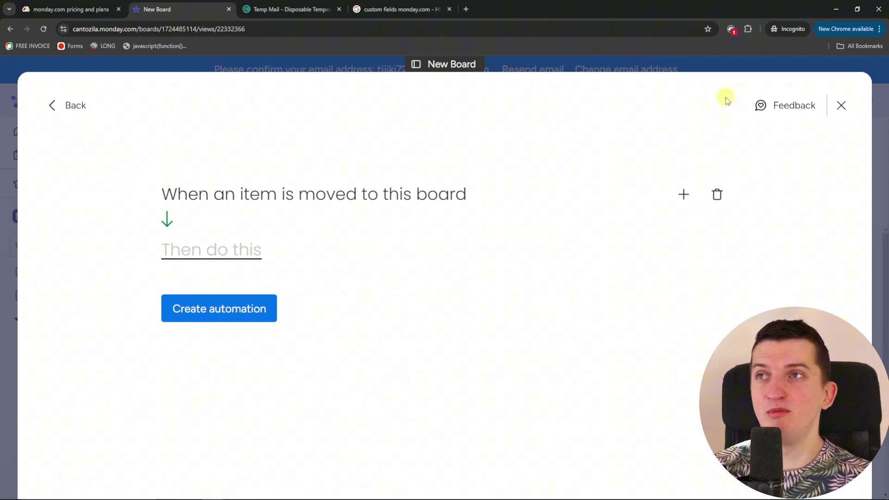
click(843, 107)
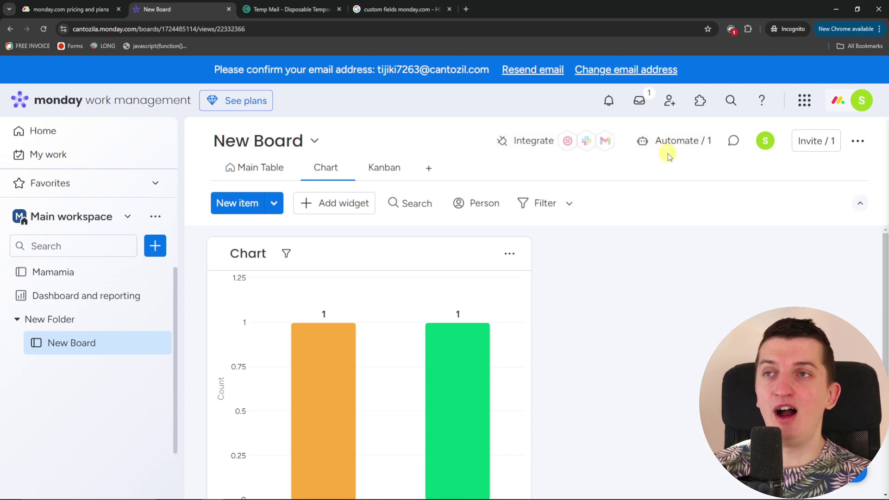
click(261, 168)
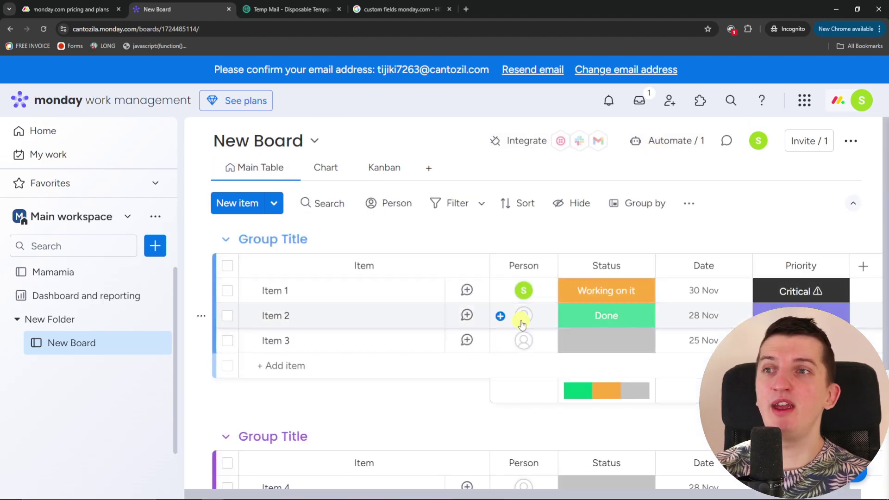
click(863, 266)
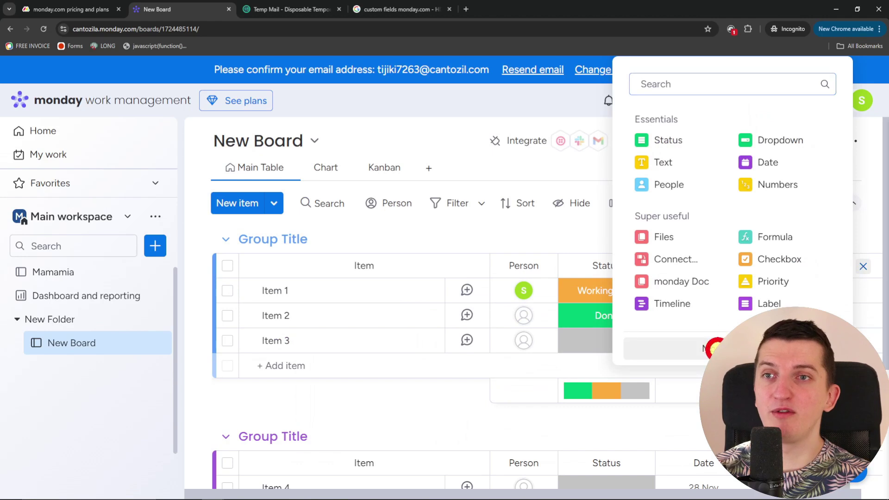
click(653, 348)
scroll(549, 303, down, 15)
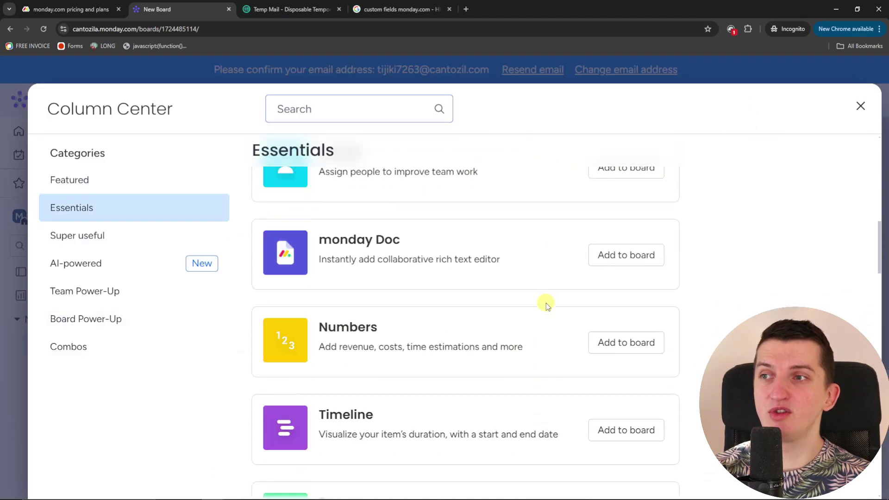
scroll(546, 303, down, 10)
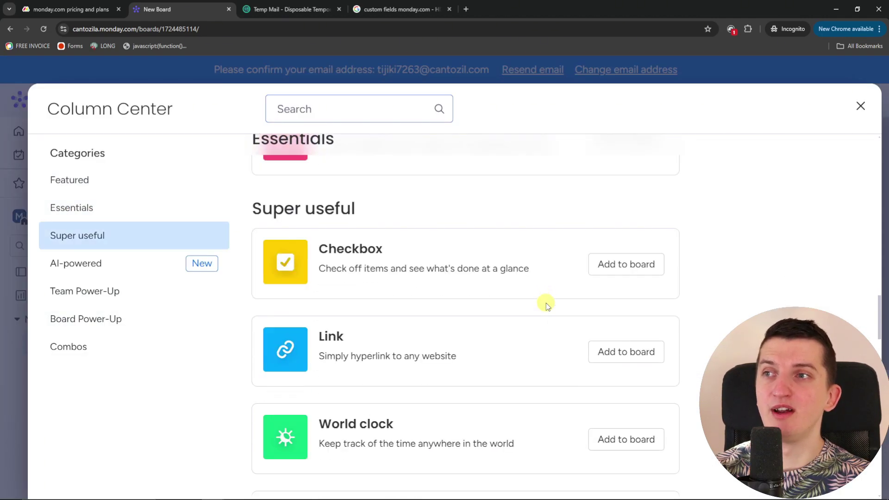
scroll(540, 302, down, 4)
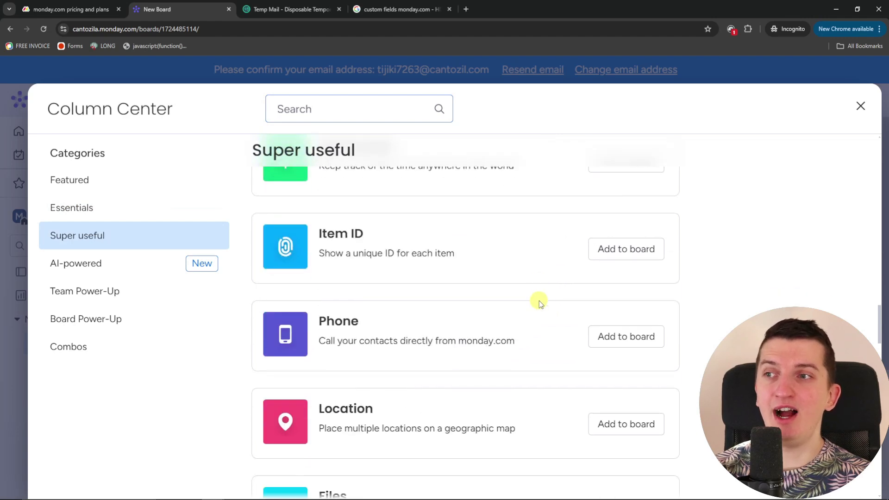
scroll(532, 327, down, 2)
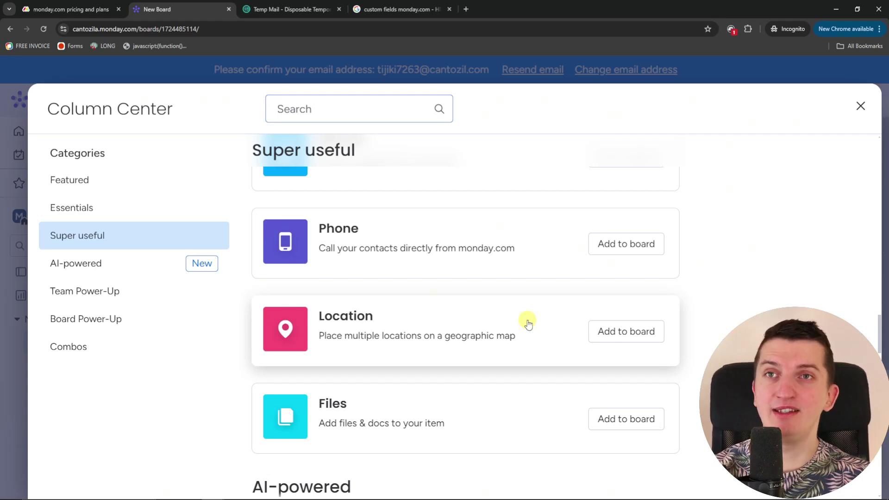
click(861, 106)
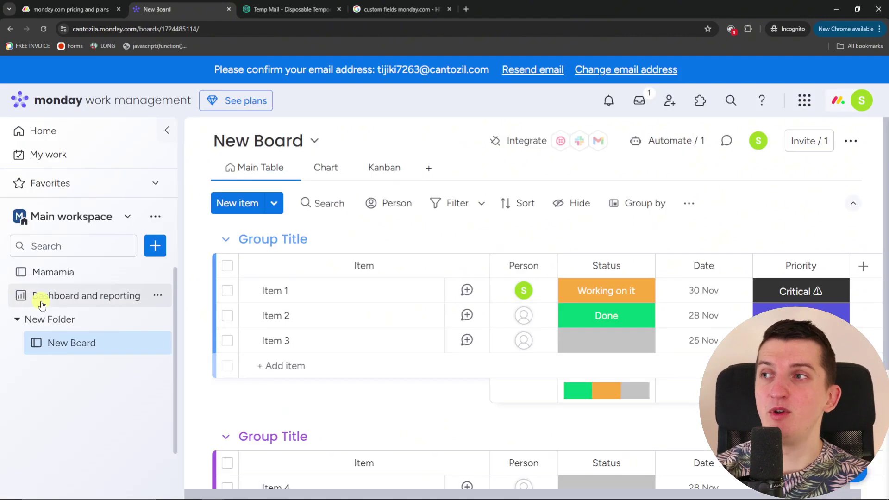
Open the Template center from the new-item menu and show the Marketing templates
click(155, 247)
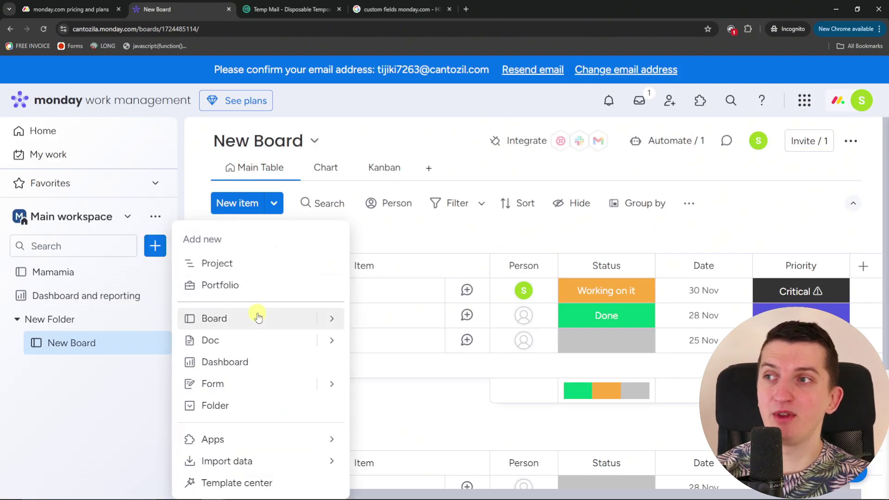
mouse_move(329, 318)
click(381, 345)
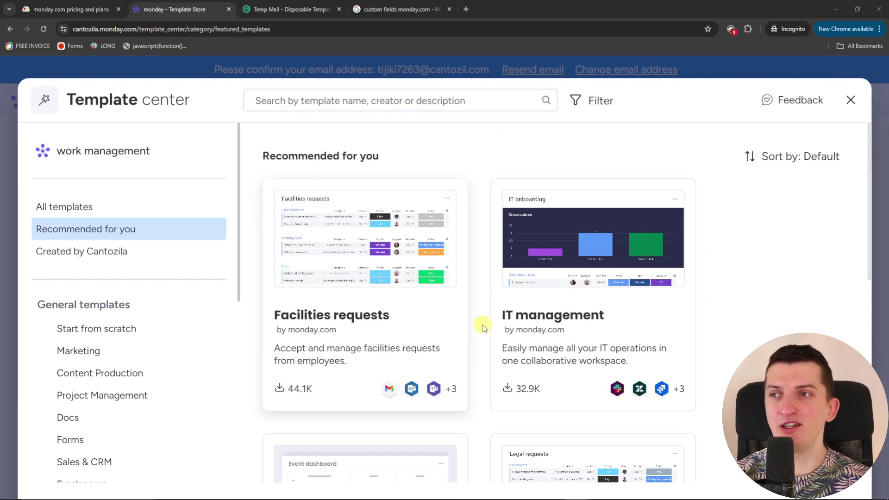
scroll(491, 332, down, 6)
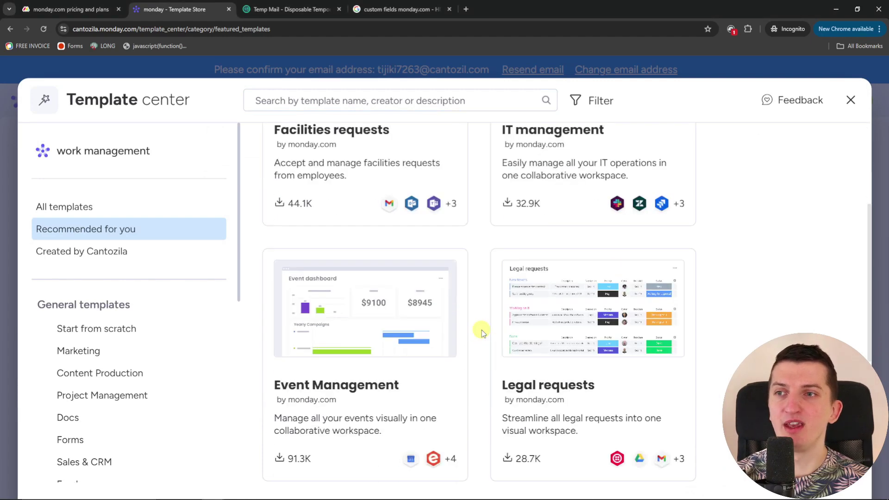
scroll(427, 318, down, 1)
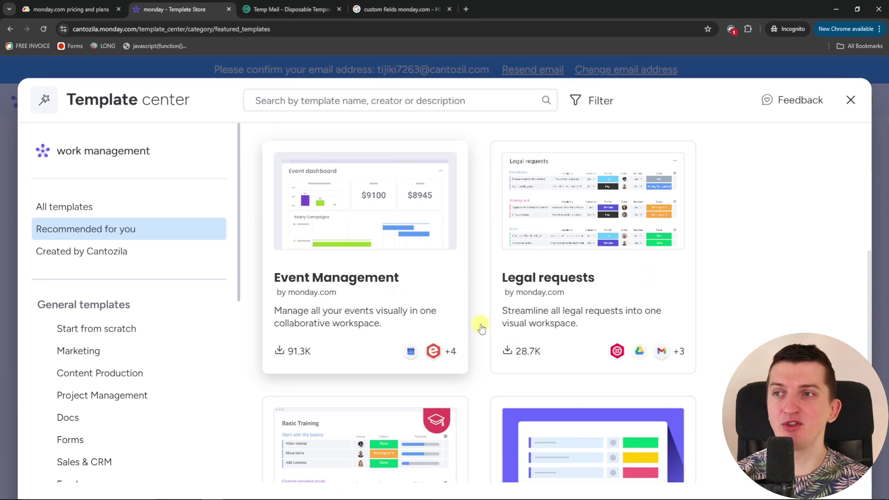
scroll(483, 330, down, 4)
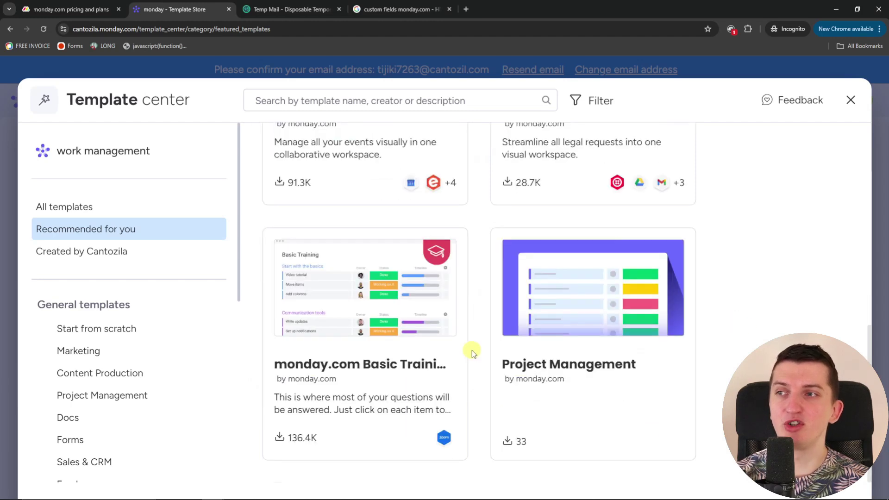
click(105, 352)
scroll(105, 353, down, 2)
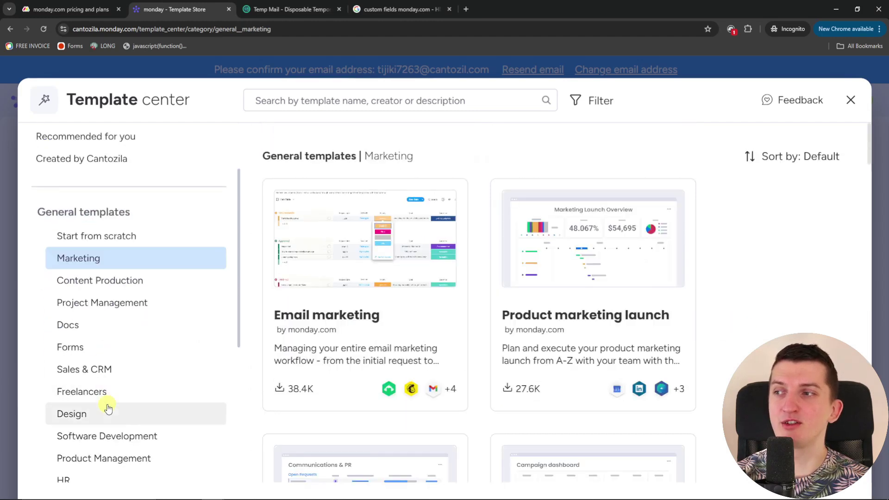
Add the Basic CRM template from the Sales & CRM category to the workspace
click(108, 370)
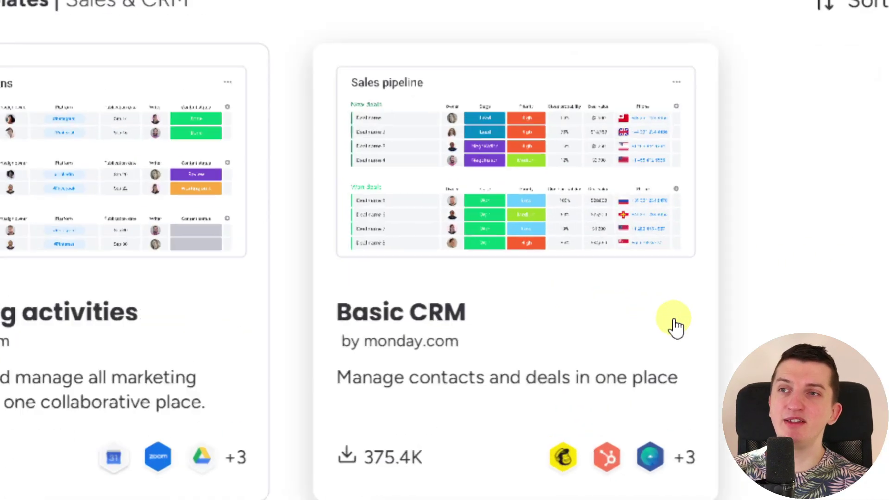
click(490, 321)
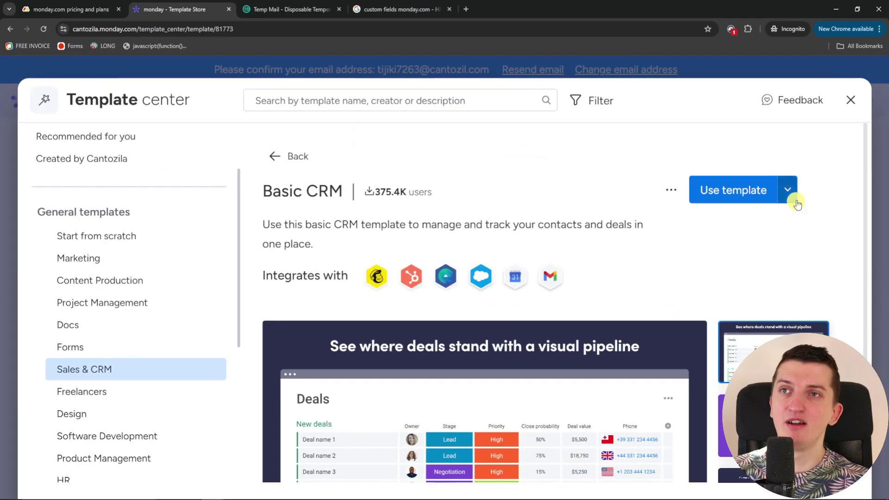
click(762, 182)
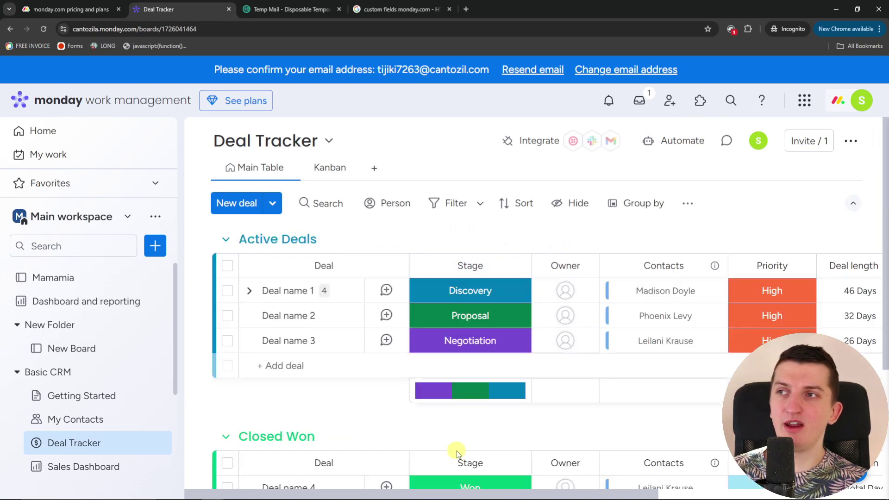
drag(372, 494, 742, 226)
scroll(638, 365, down, 5)
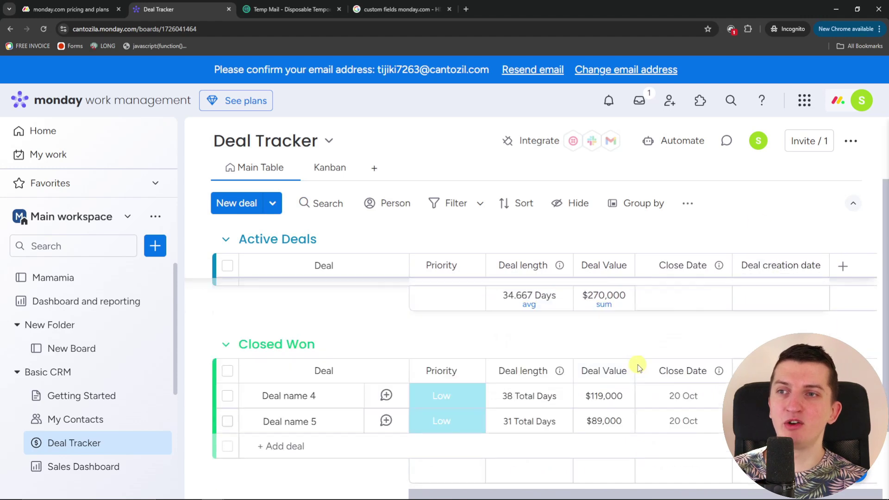
scroll(298, 367, up, 4)
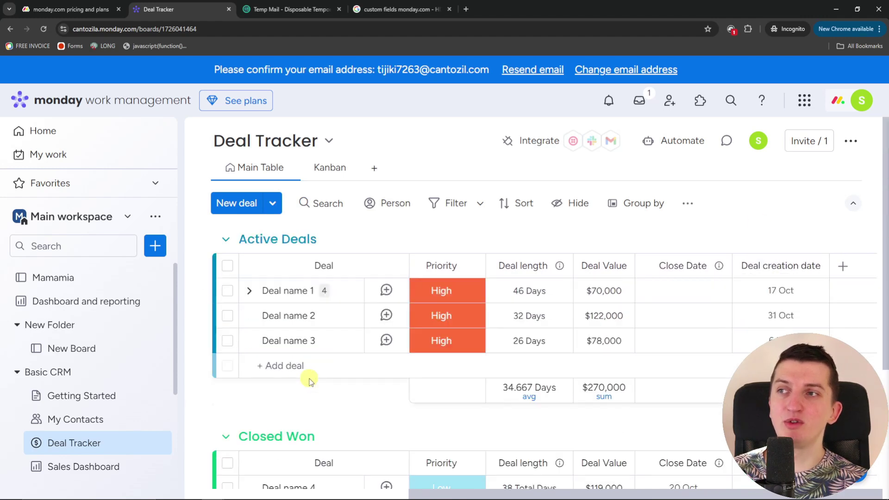
scroll(310, 380, down, 5)
scroll(308, 365, up, 5)
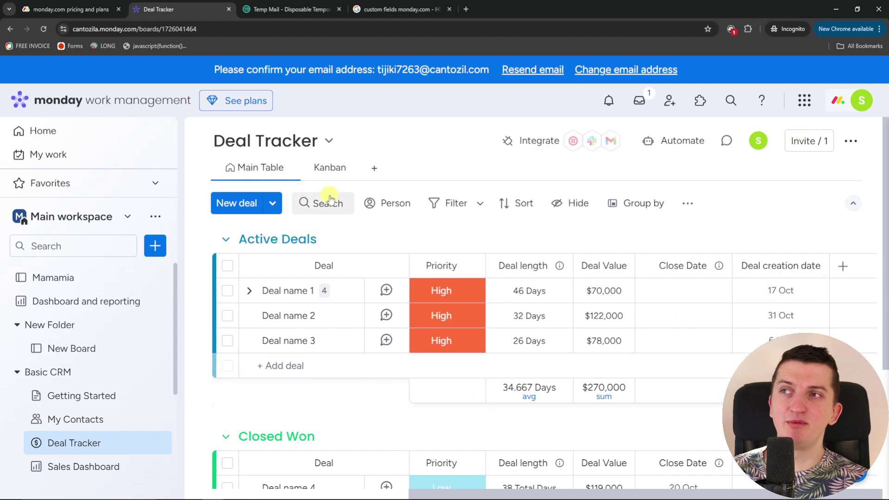
click(327, 168)
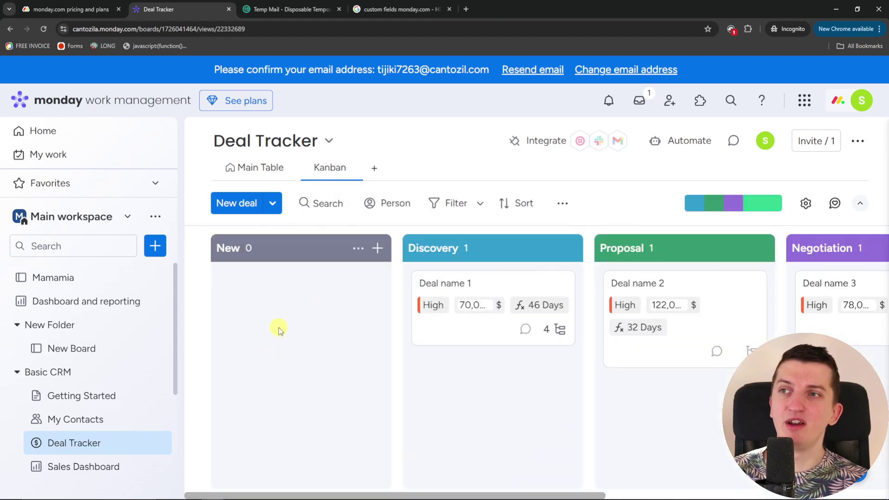
drag(396, 493, 399, 488)
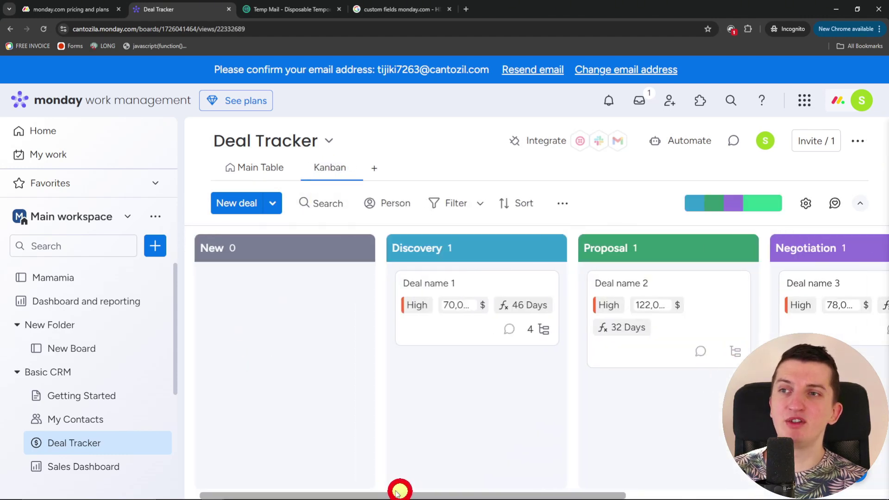
click(243, 168)
Inspect the Deal name 2 item's Overview, then return to the 3-seat monthly pricing page
click(338, 315)
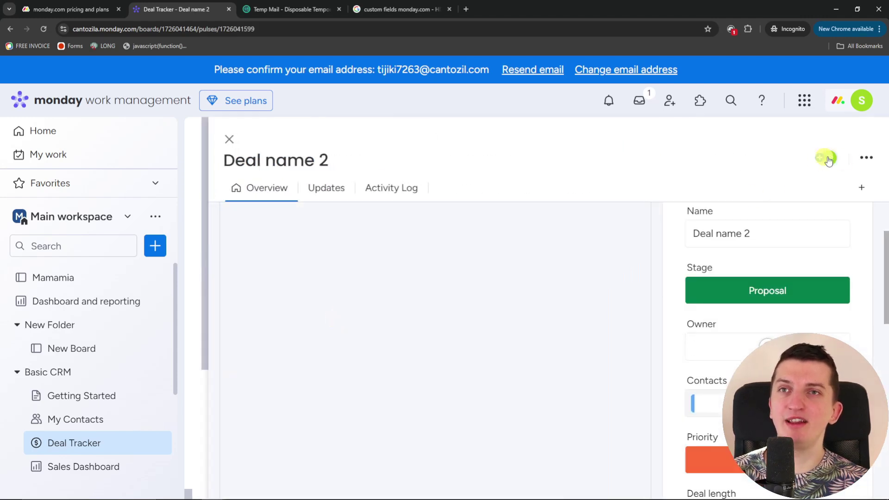
scroll(799, 283, down, 8)
scroll(798, 291, up, 8)
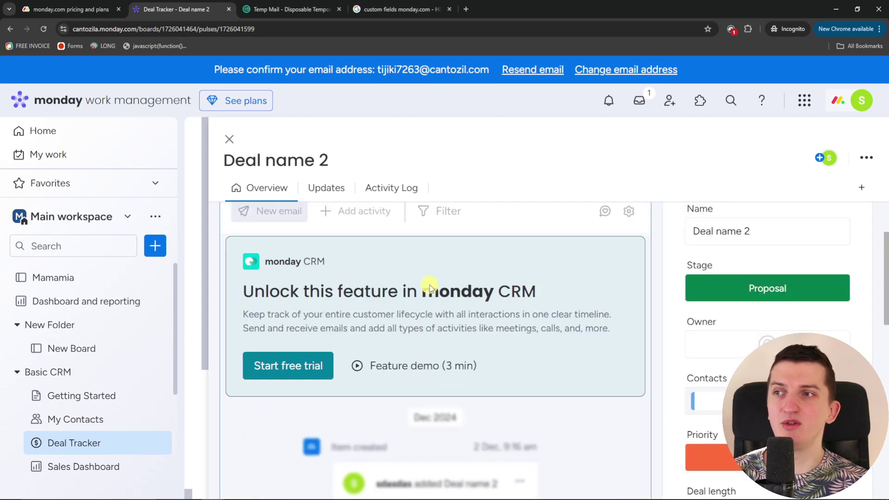
scroll(430, 287, up, 2)
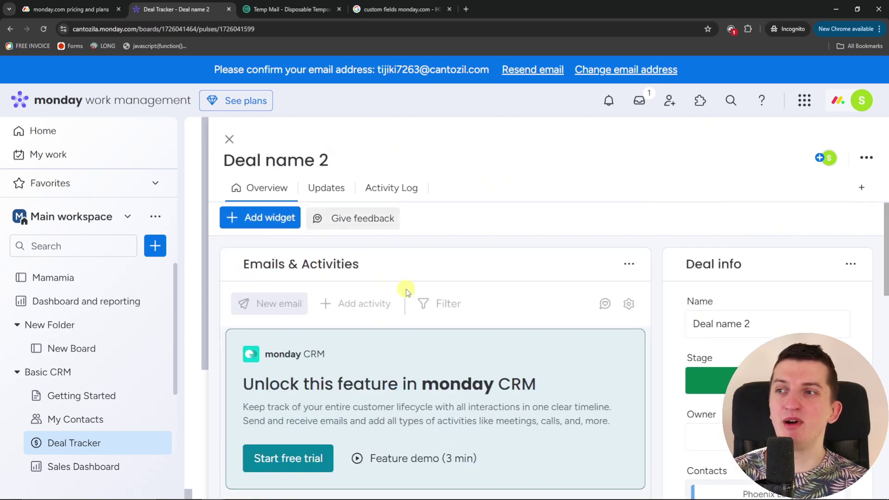
scroll(371, 311, down, 2)
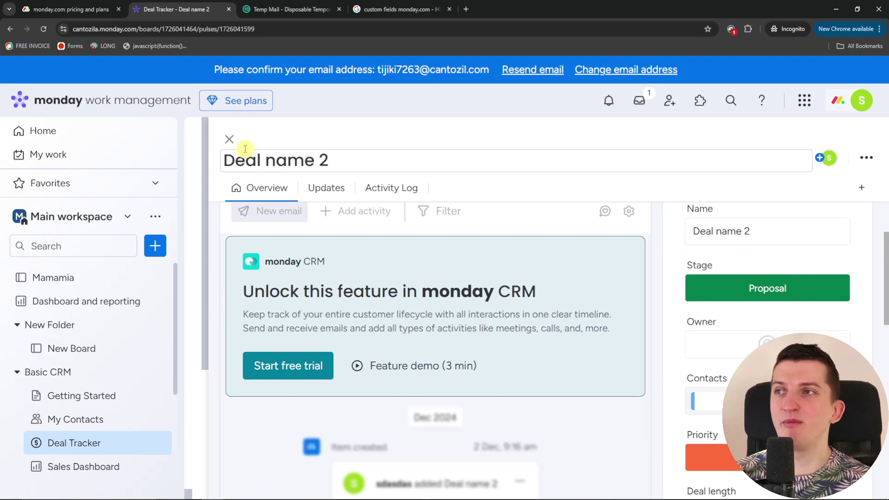
click(230, 139)
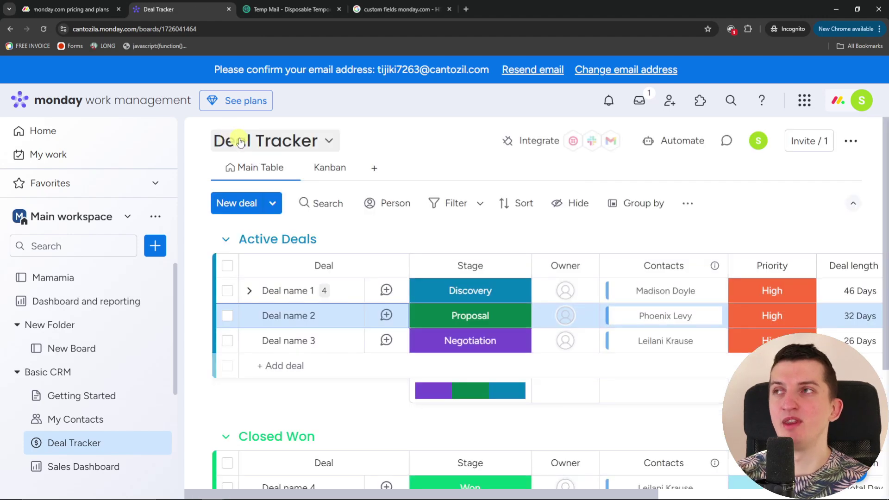
click(90, 9)
scroll(569, 340, up, 5)
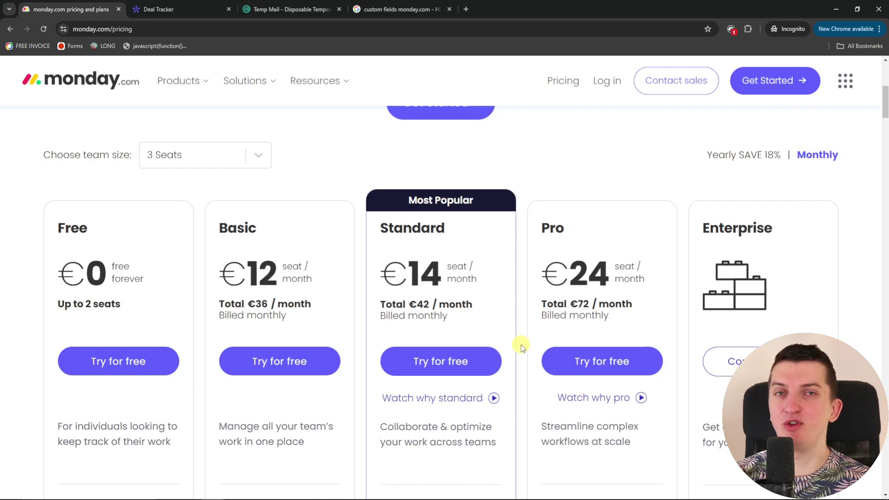
Check the team-size options, keep 3 Seats, and highlight the Pro plan's €72 monthly total
click(162, 148)
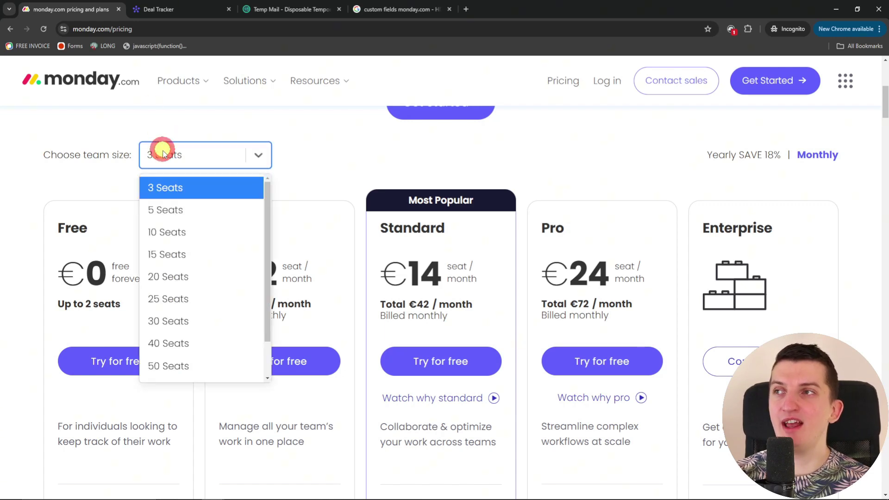
click(337, 161)
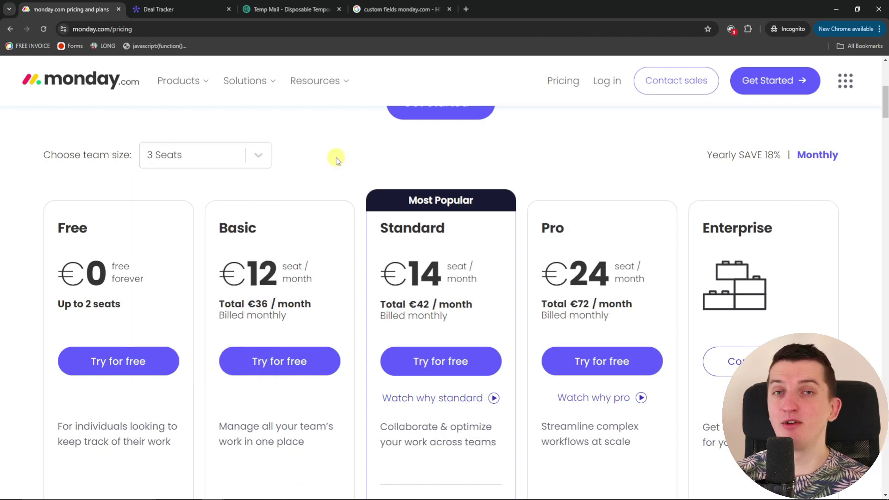
scroll(363, 162, down, 6)
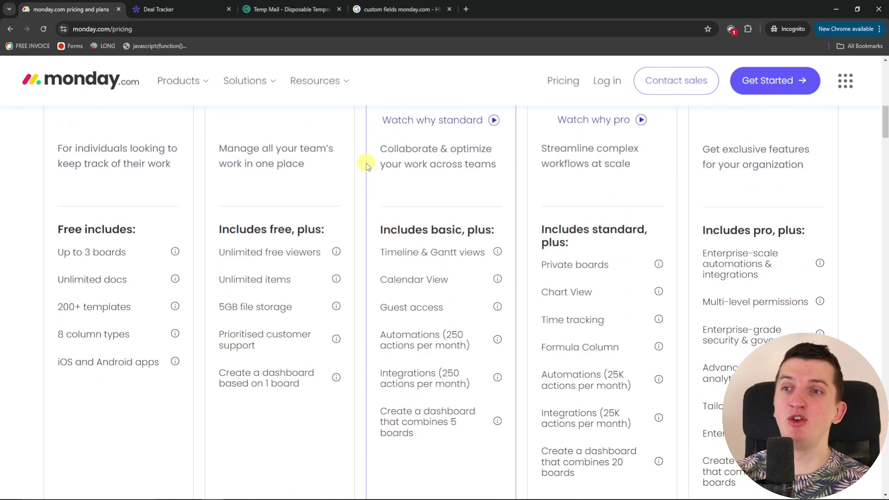
scroll(637, 301, up, 6)
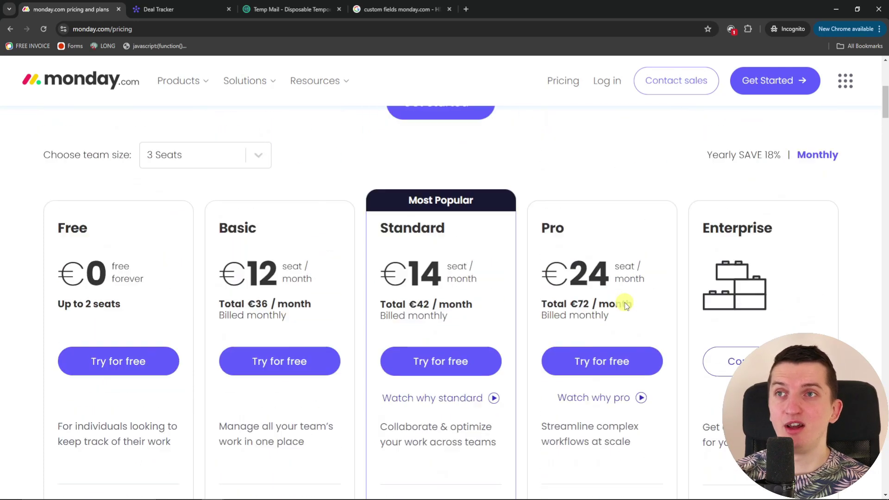
drag(530, 298, 632, 304)
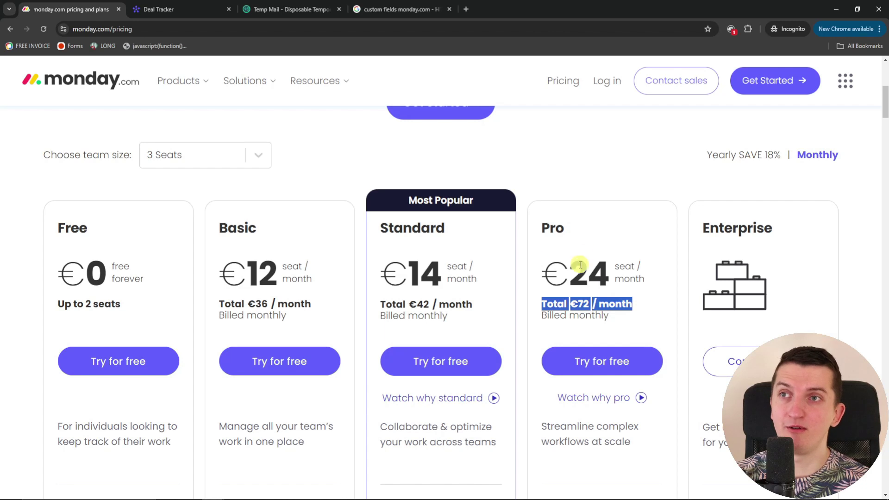
Recheck team size, leaving it unchanged, and compare Pro's €72 with Standard's €42 monthly total
click(218, 158)
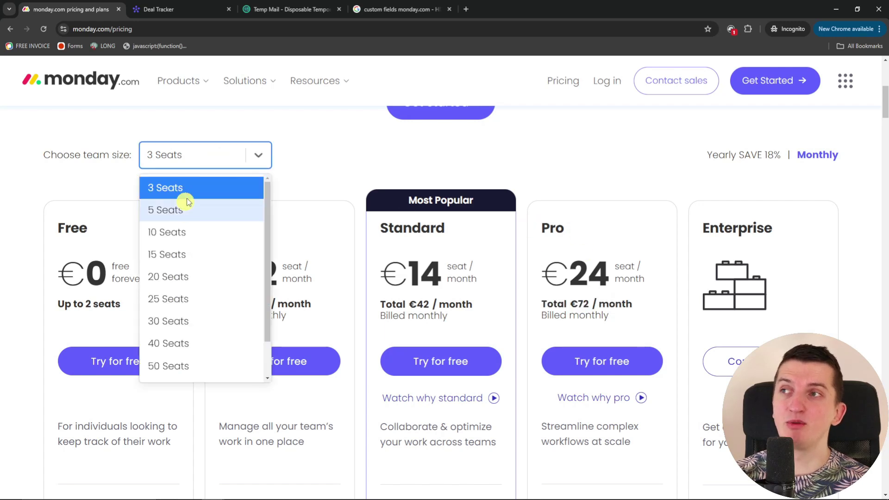
click(373, 144)
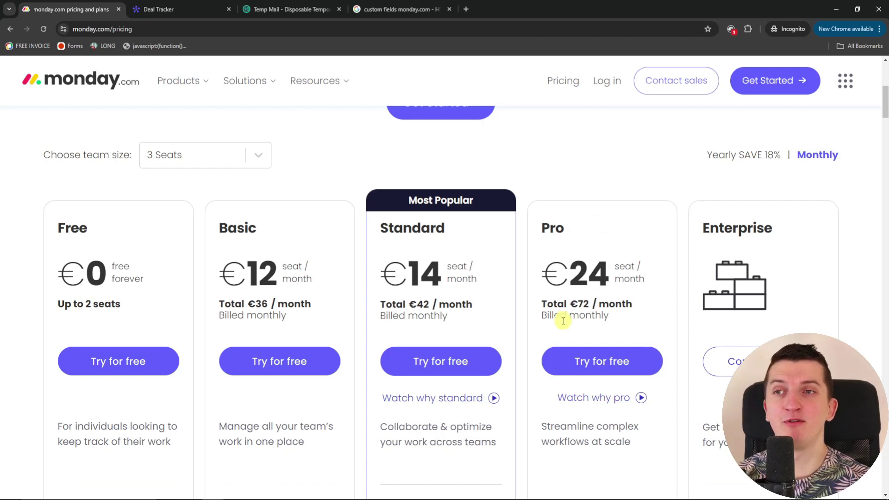
drag(558, 303, 611, 303)
drag(404, 305, 468, 309)
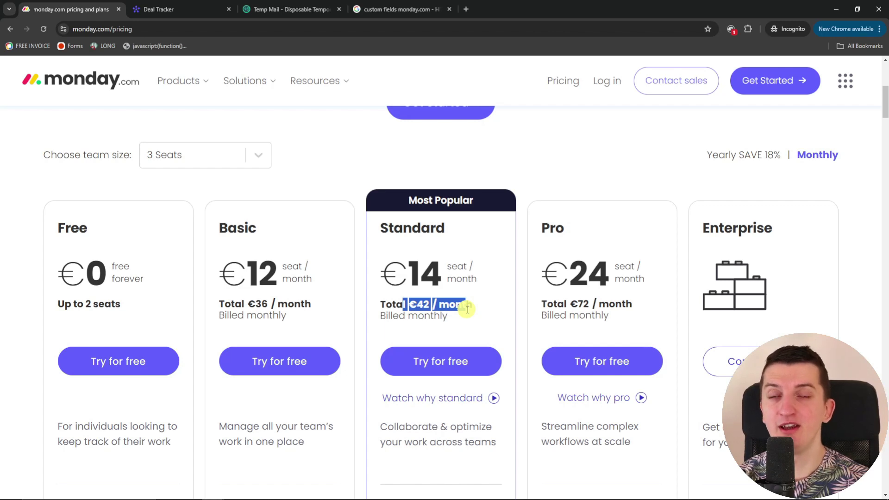
key(ctrl+Tab)
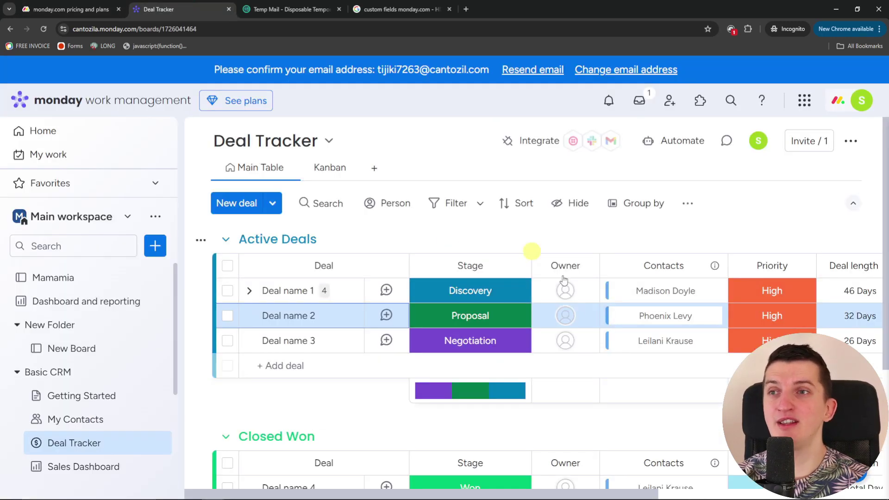